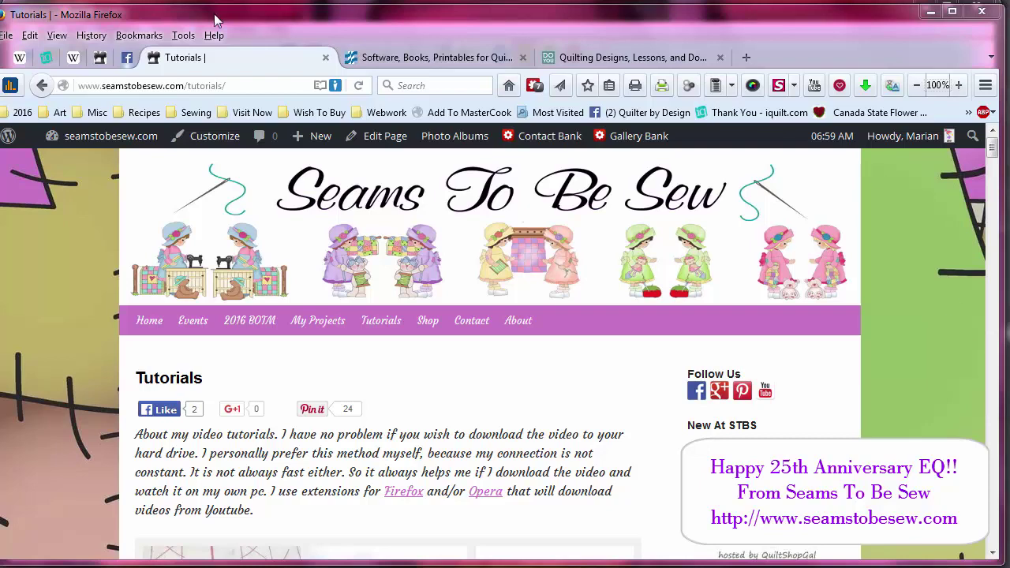
Switch to the open Electric Quilt Company site and look over its product and class categories
click(418, 58)
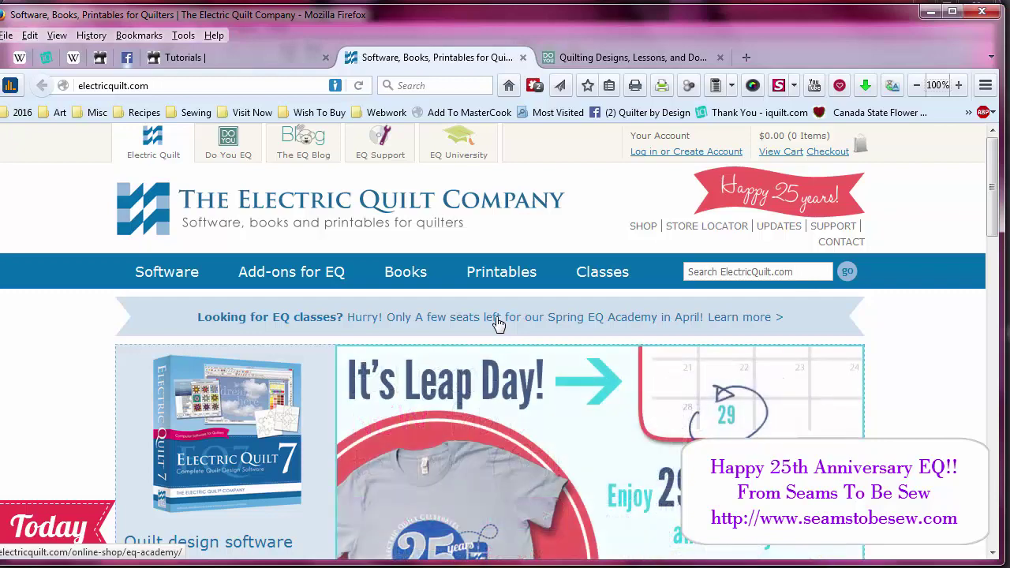
mouse_move(482, 286)
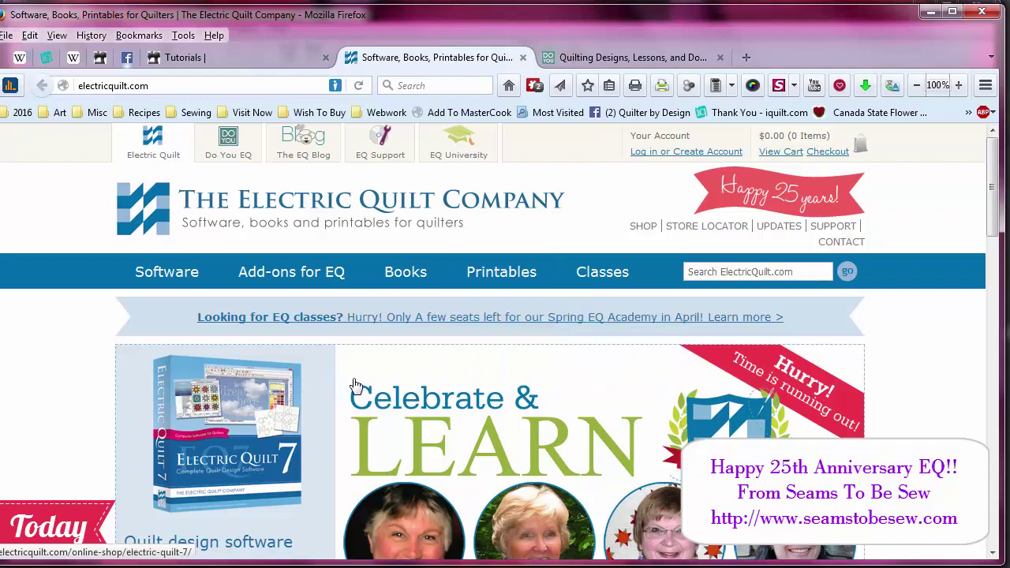
mouse_move(340, 384)
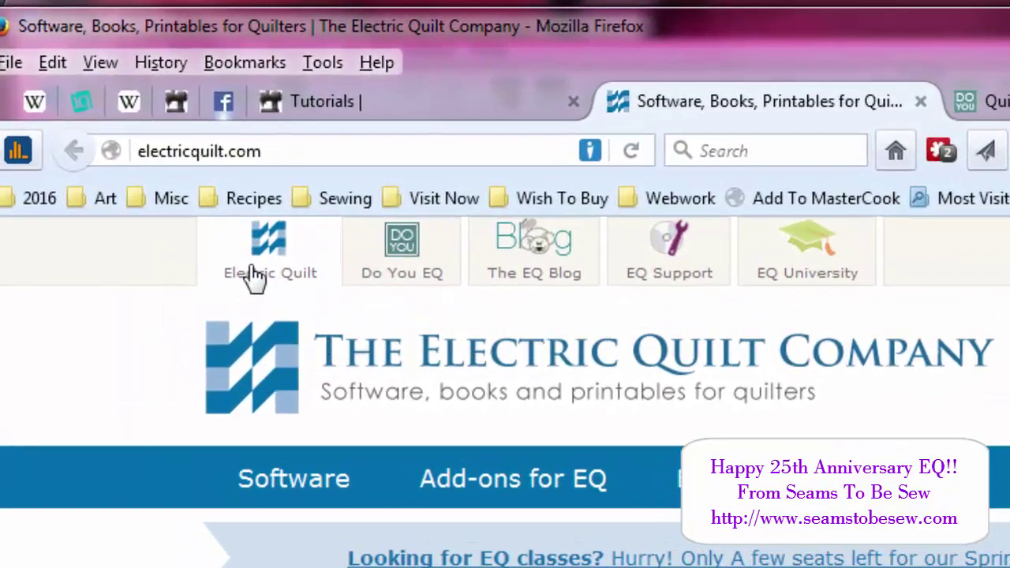
mouse_move(233, 505)
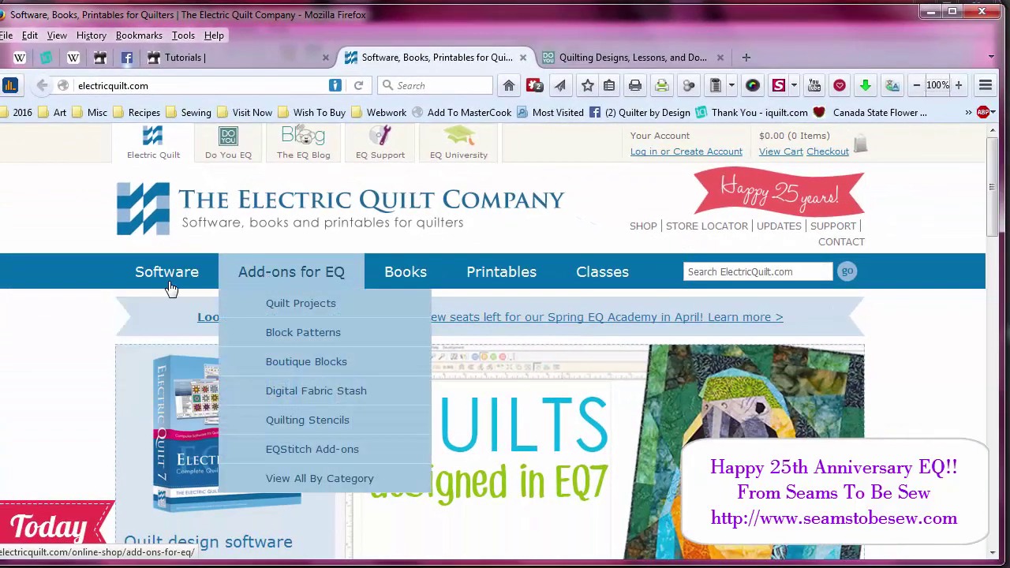
mouse_move(260, 271)
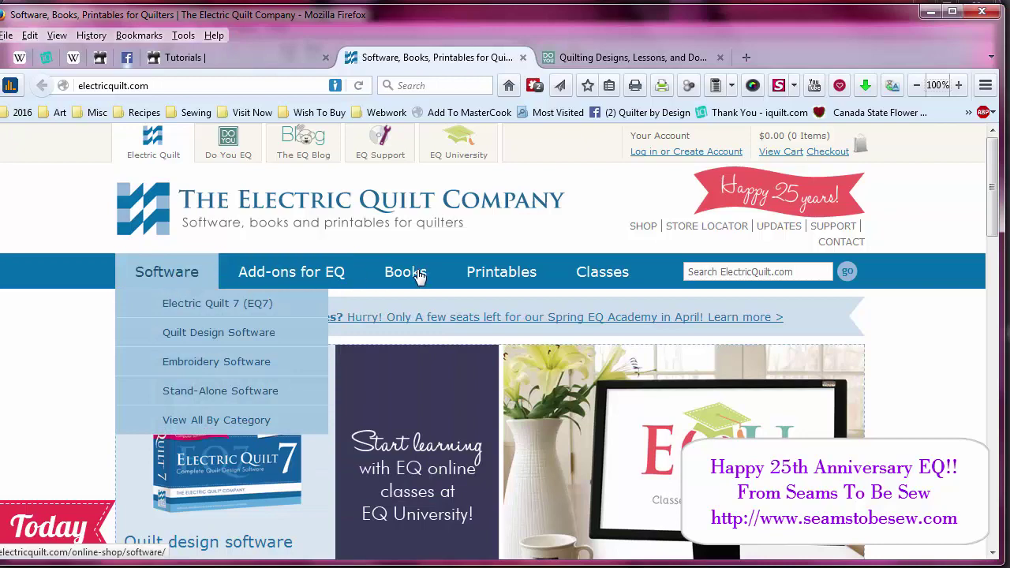
mouse_move(504, 272)
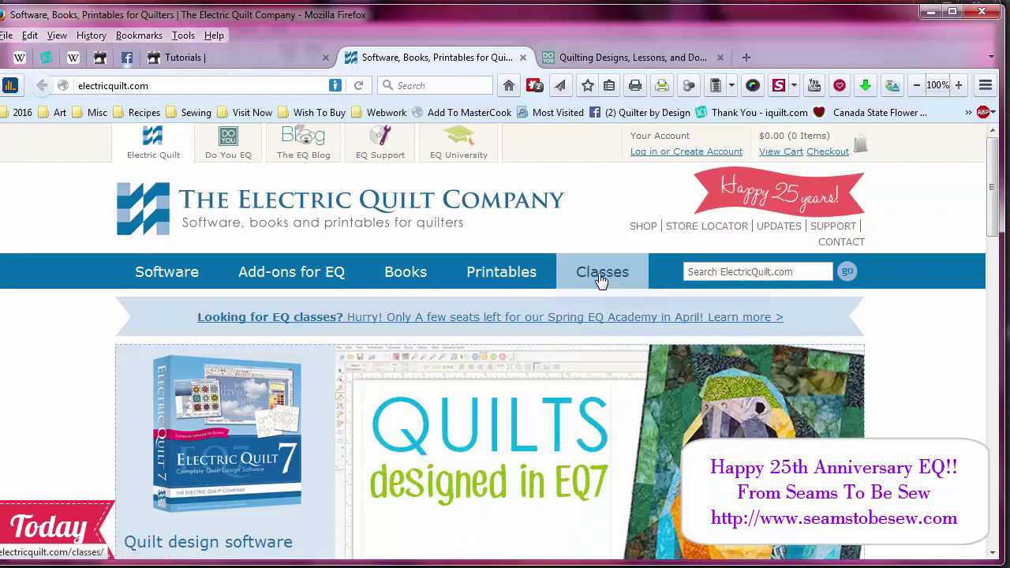
mouse_move(601, 279)
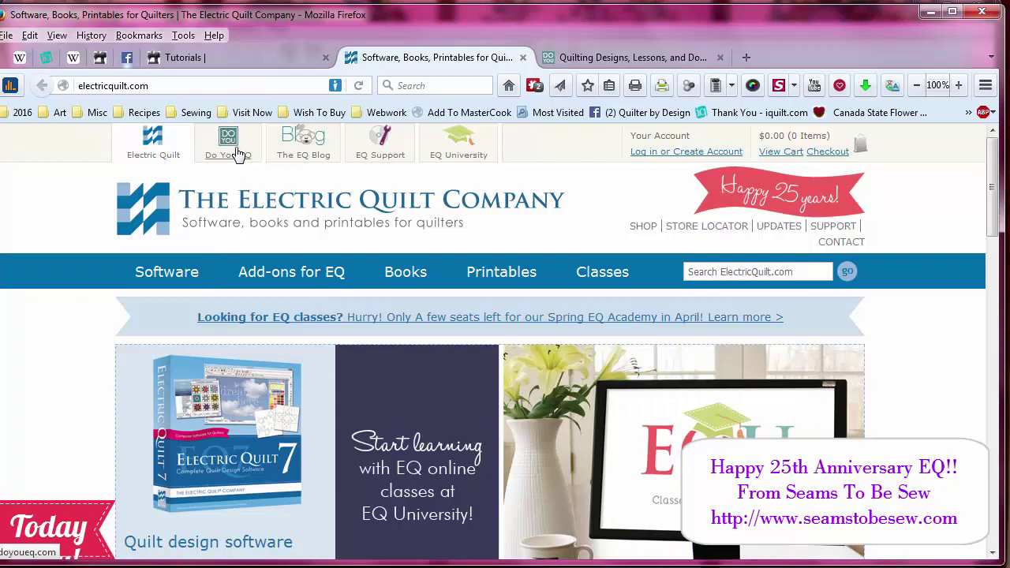
Go to the Do You EQ site and open its Fabrics of the Month downloads page
click(74, 221)
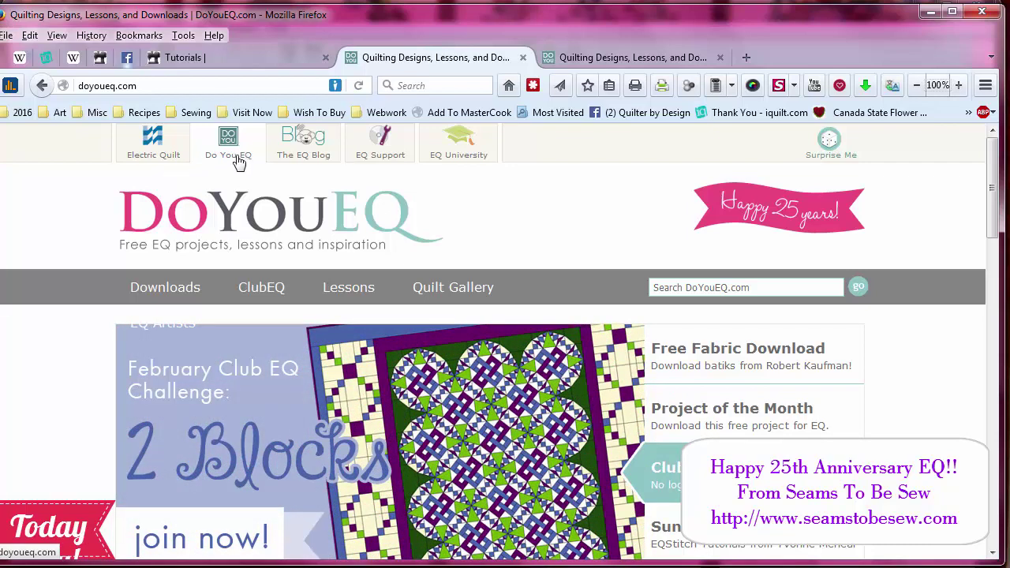
mouse_move(201, 324)
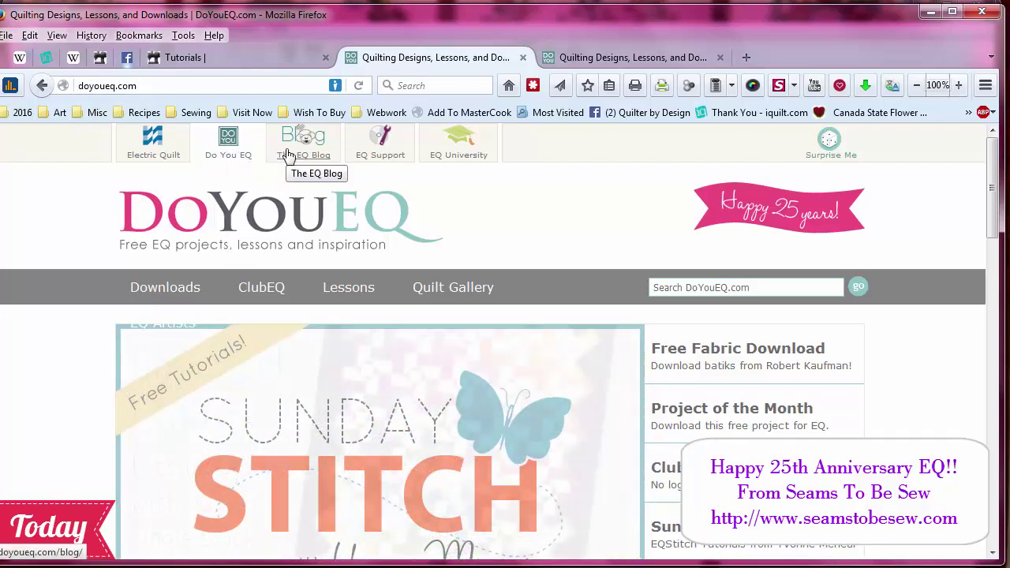
mouse_move(180, 298)
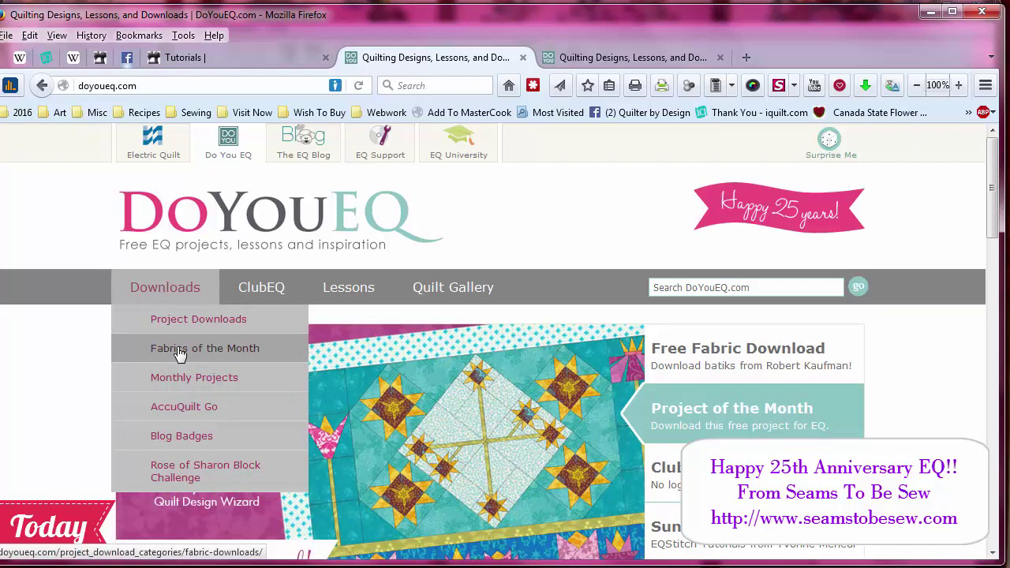
click(178, 350)
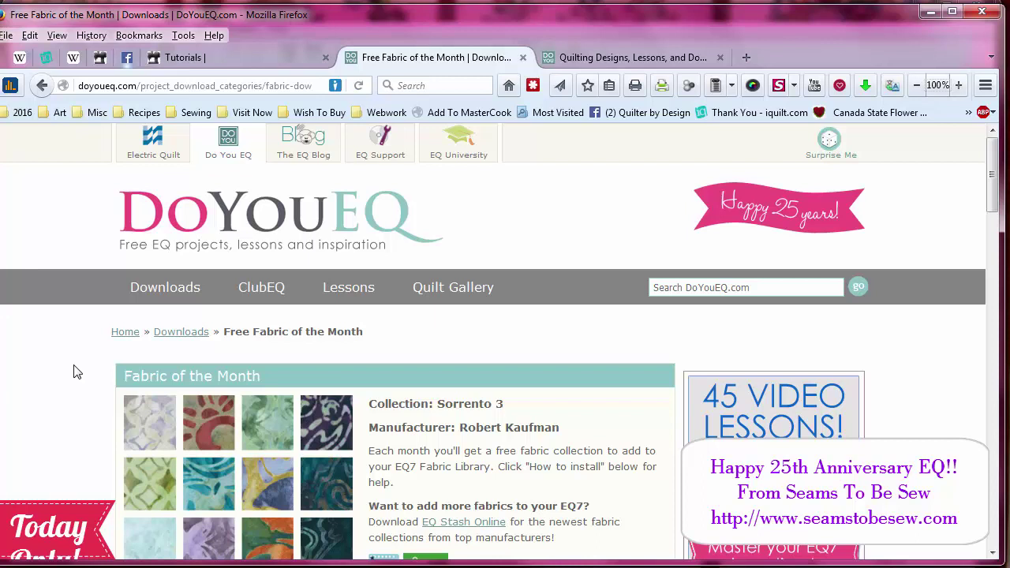
Open the new Fabric of the Month download instructions, read the installation steps, and close that page
scroll(443, 332, down, 5)
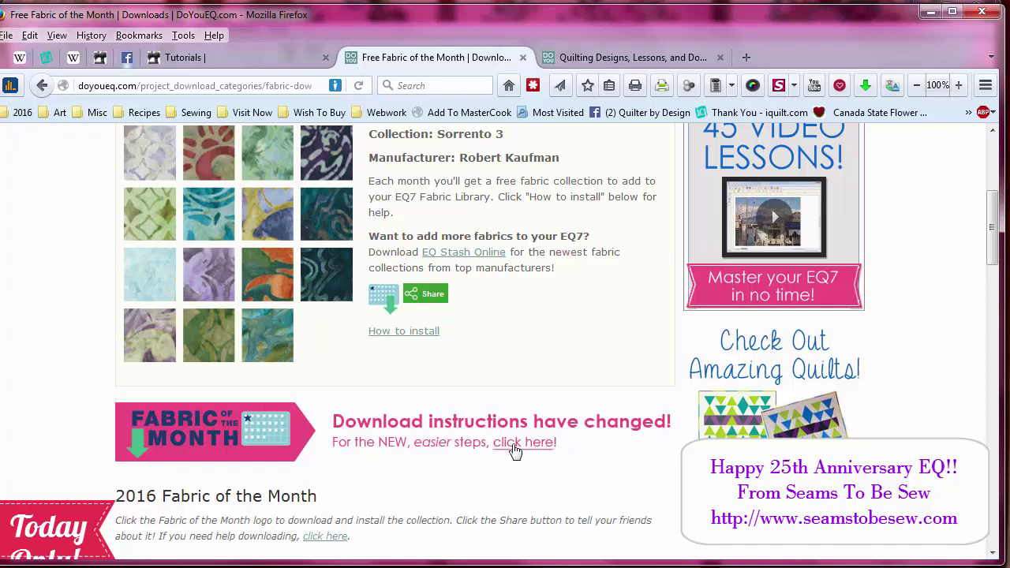
click(515, 451)
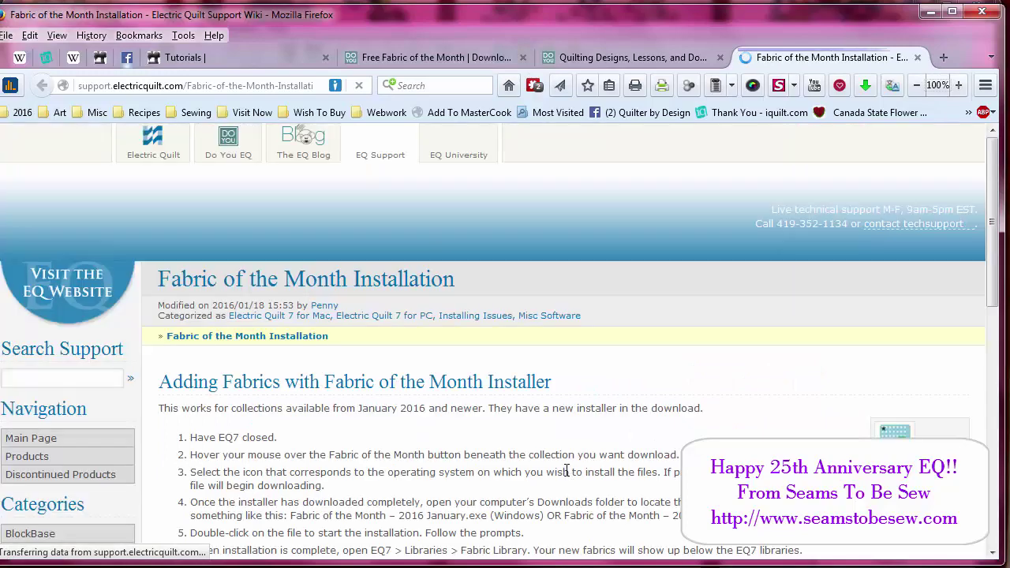
scroll(568, 475, down, 2)
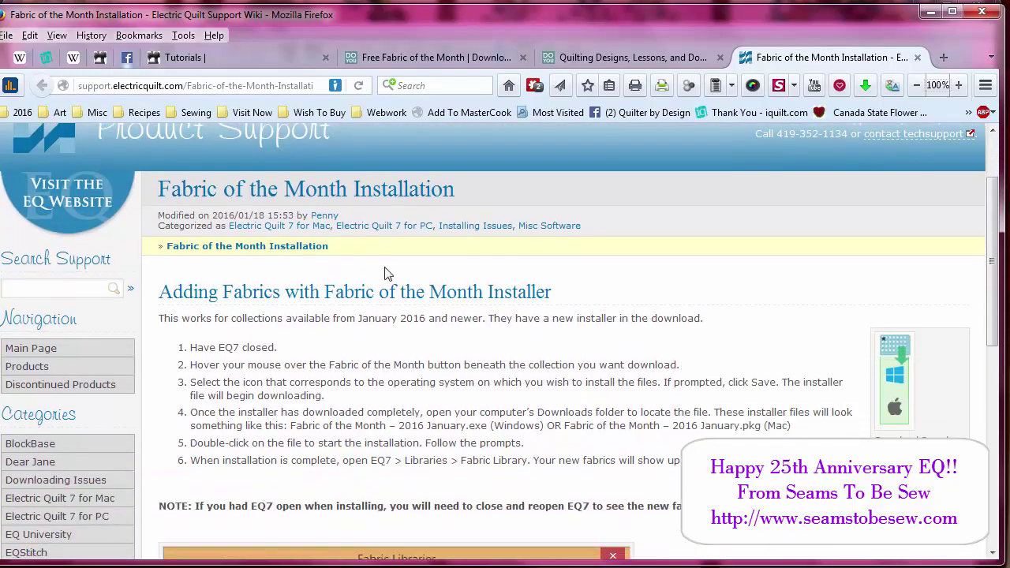
scroll(534, 417, down, 4)
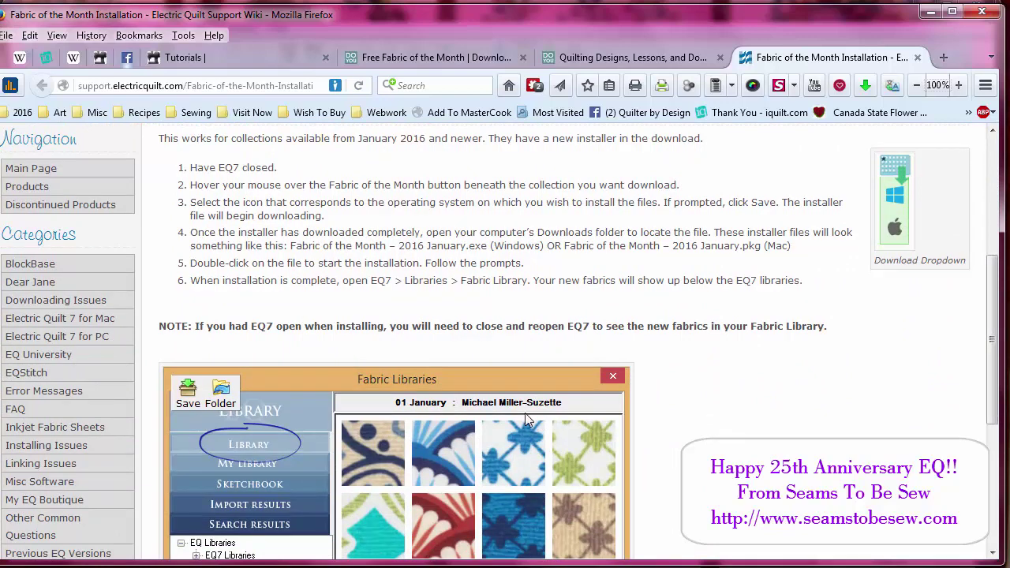
scroll(529, 420, down, 2)
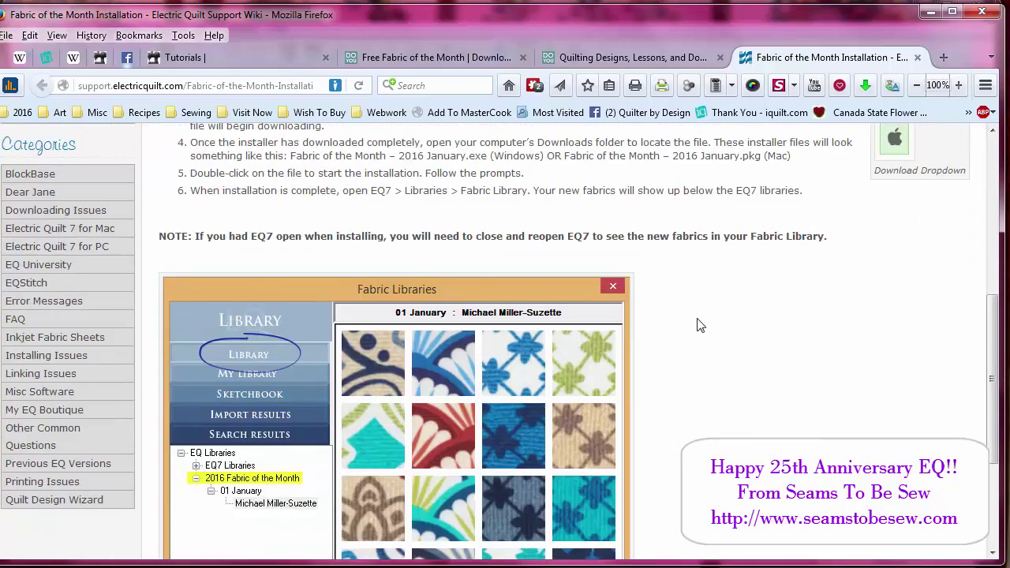
click(917, 56)
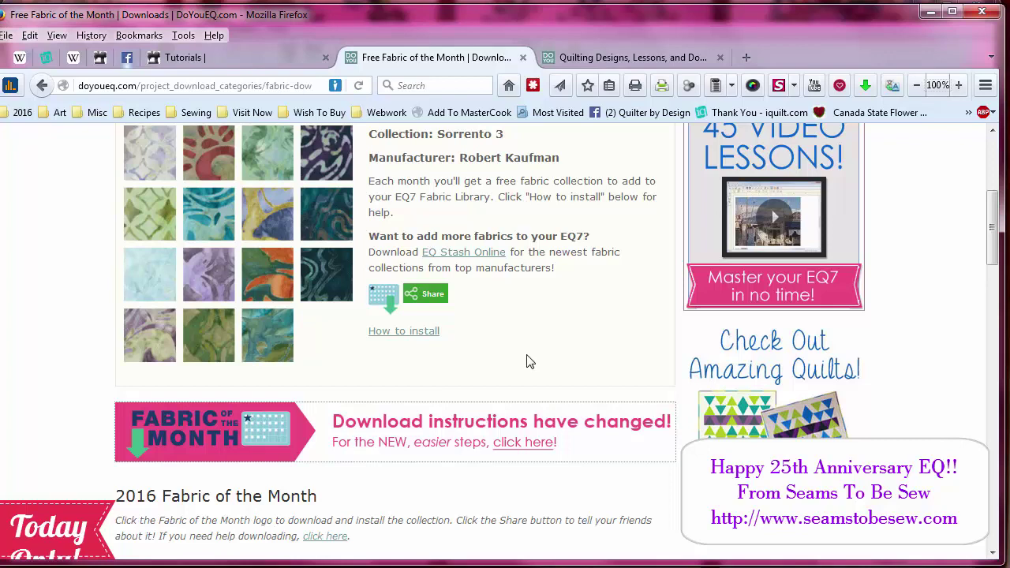
Look through the 2016 Fabric of the Month collections and the older Fabric Library Downloads with their linking help
scroll(530, 362, down, 3)
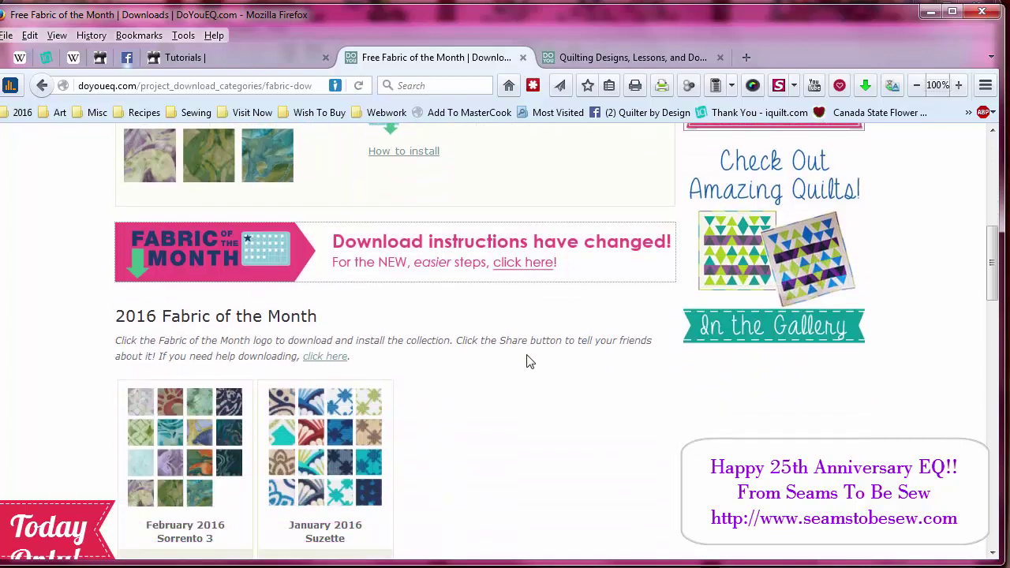
scroll(483, 383, down, 2)
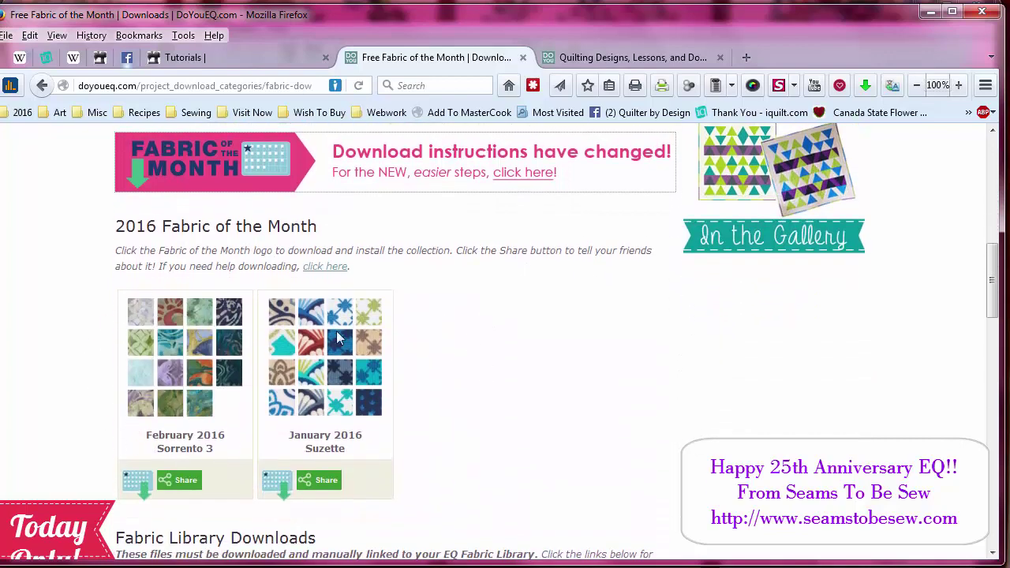
mouse_move(359, 391)
scroll(565, 386, down, 4)
scroll(562, 390, down, 6)
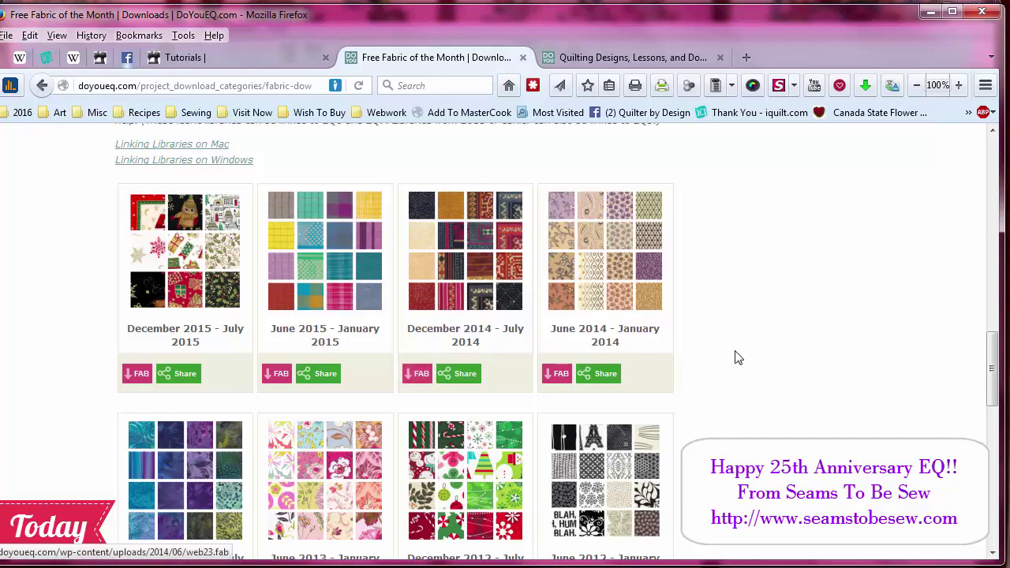
scroll(736, 356, up, 4)
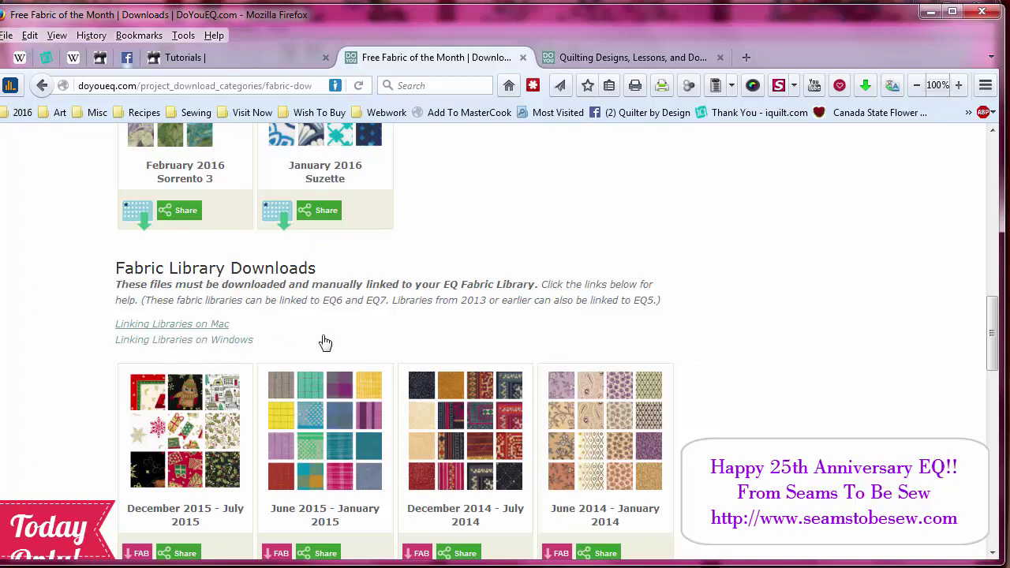
scroll(525, 364, up, 5)
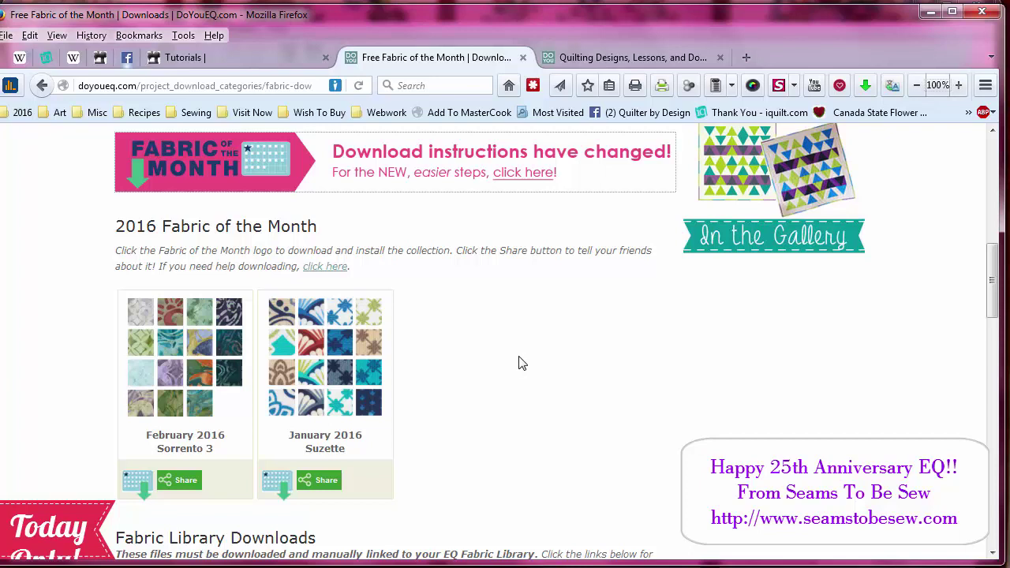
Try saving the Windows installer for the January 2016 Suzette collection, with the Downloads folder on drive C as the location
scroll(498, 381, down, 2)
mouse_move(277, 394)
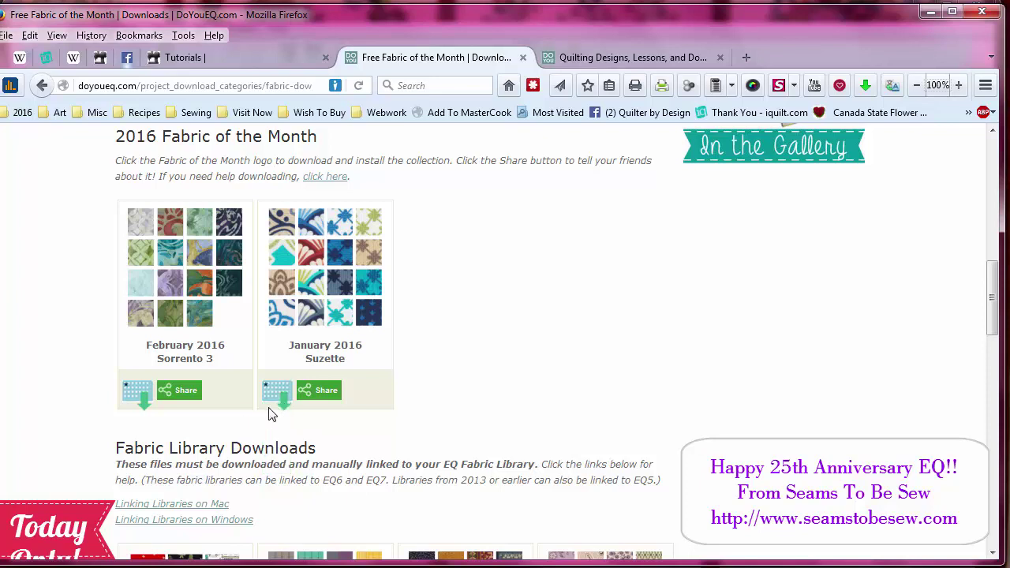
mouse_move(276, 413)
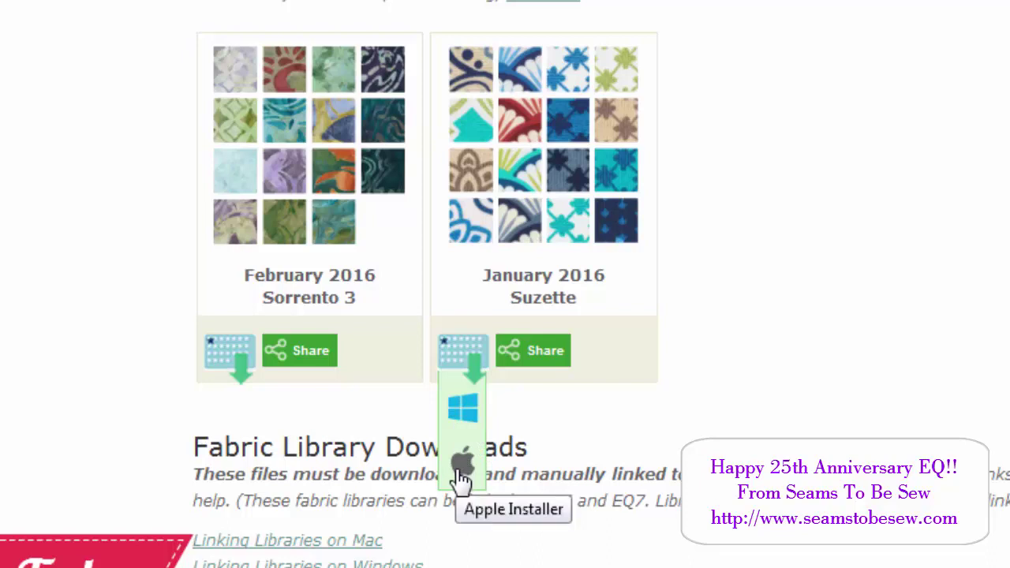
click(458, 414)
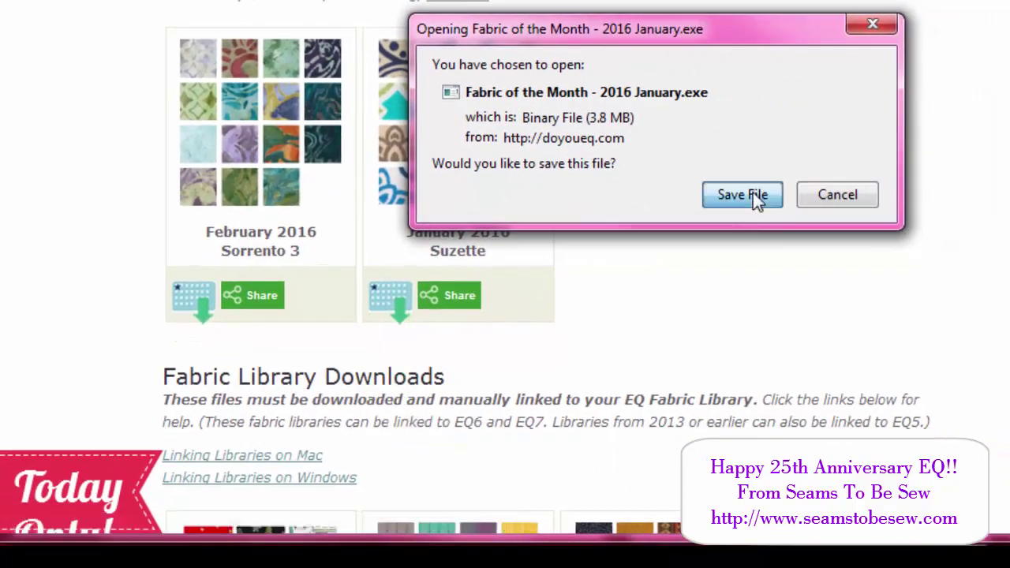
click(756, 197)
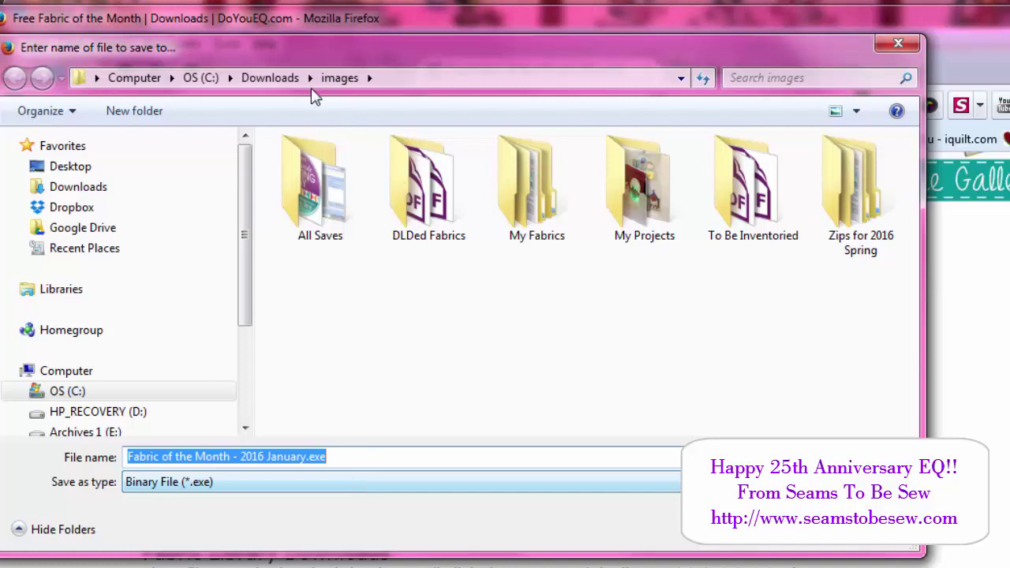
click(267, 79)
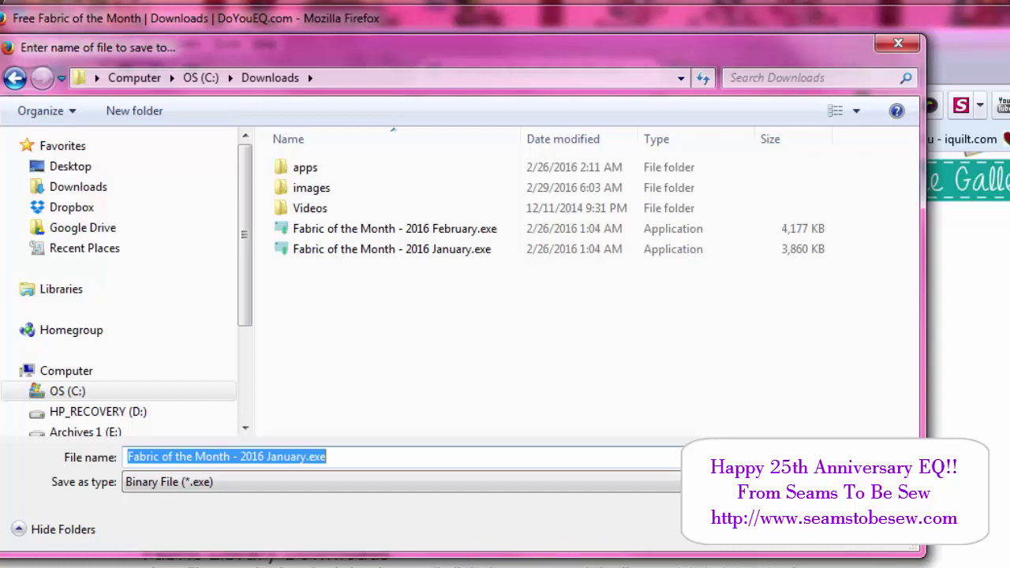
click(821, 530)
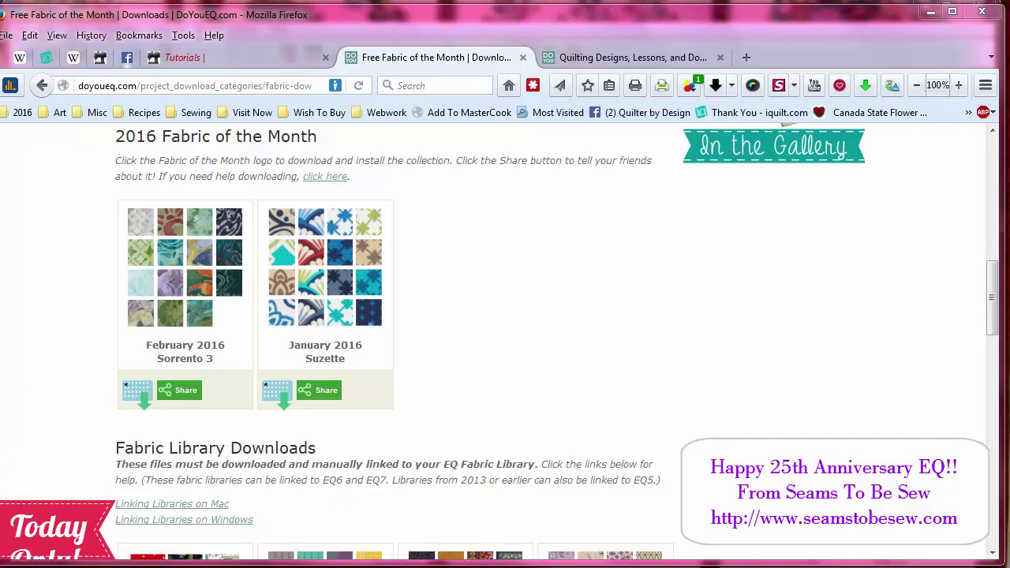
Open Windows Explorer and go to the My Eq7 folder in the Documents library
key(super+e)
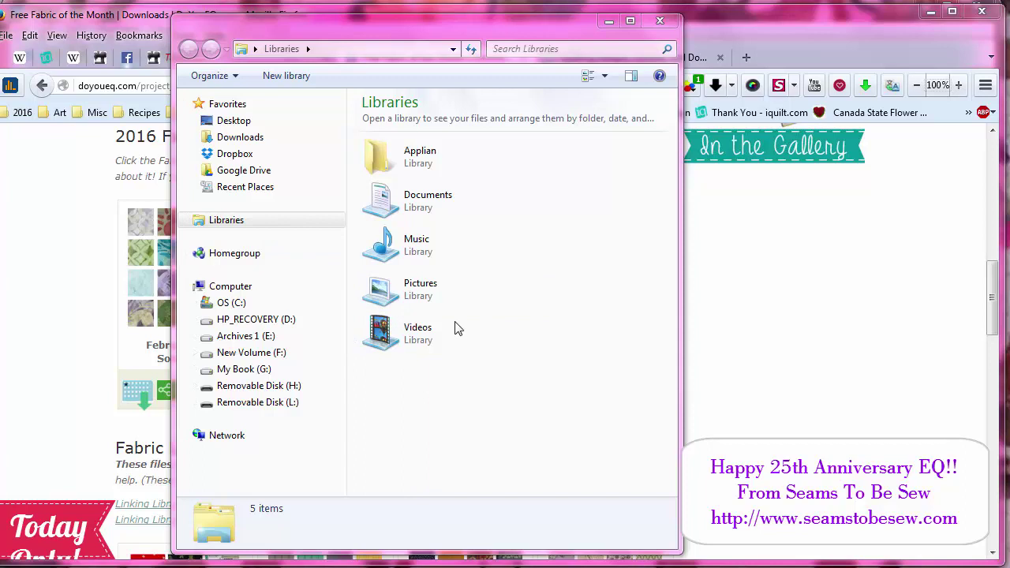
double_click(424, 200)
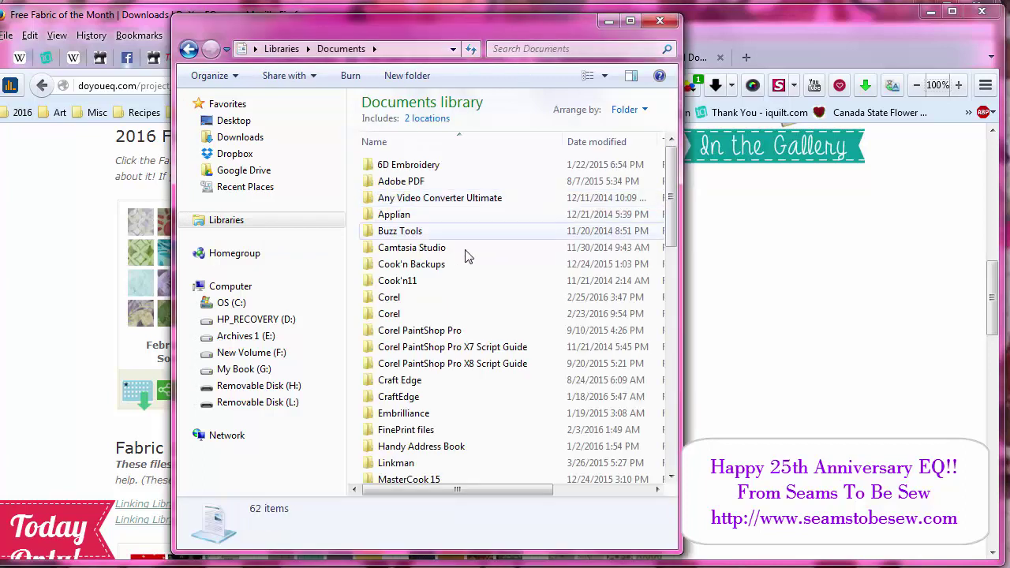
scroll(487, 448, down, 2)
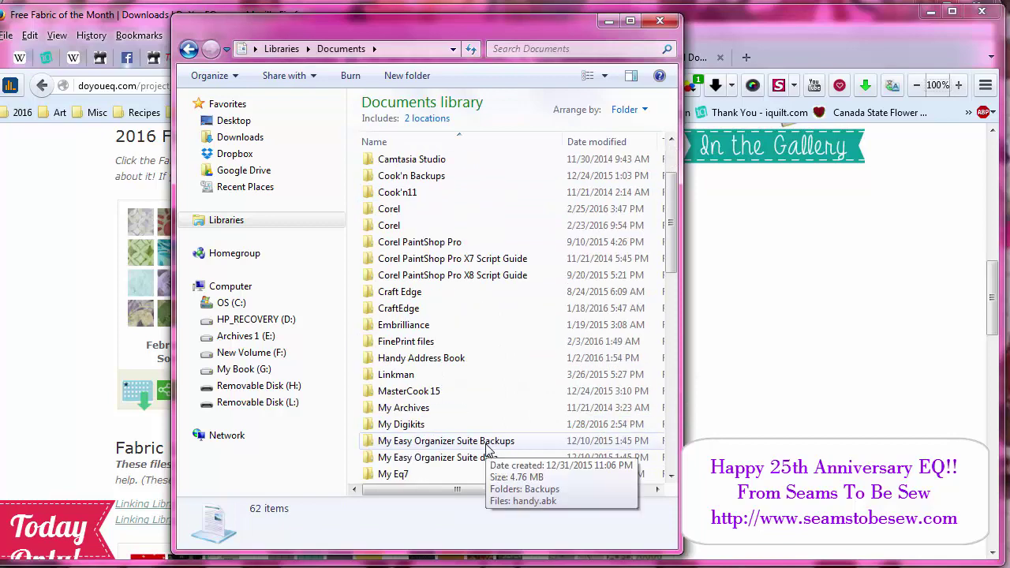
scroll(487, 448, down, 1)
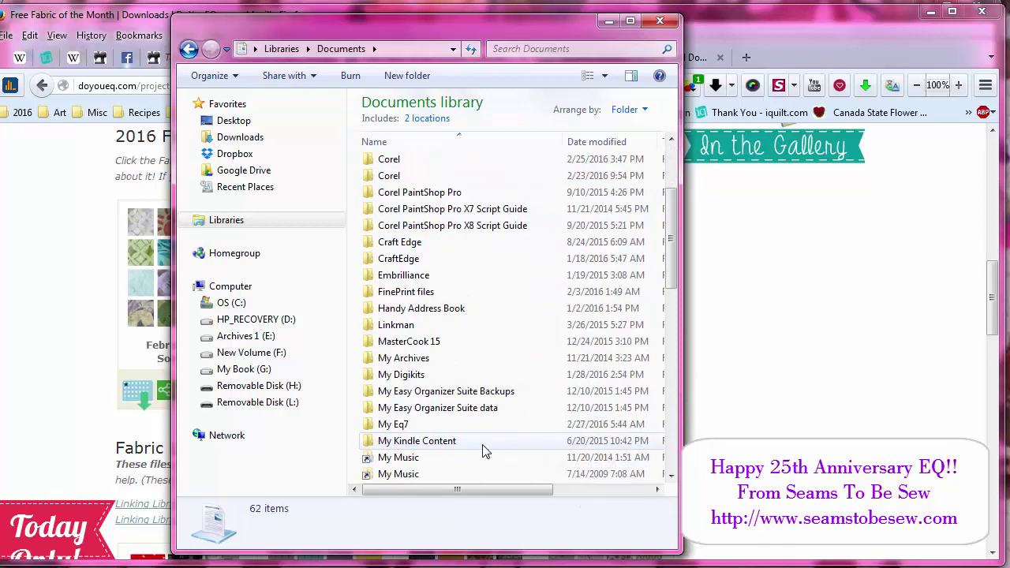
double_click(400, 426)
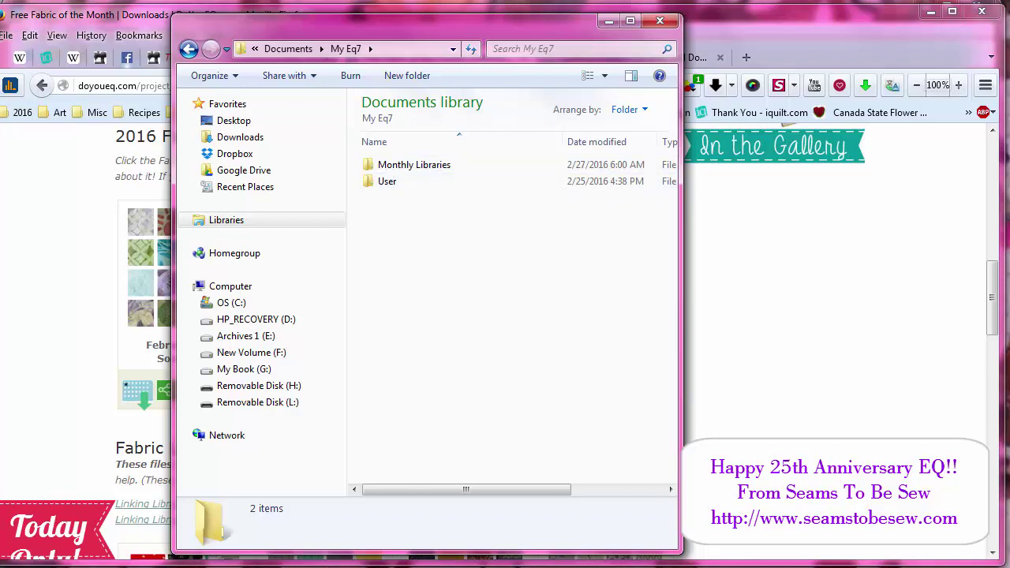
Switch to the file manager showing the Downloads folder and open the My Eq7 folder under C:\Archives
click(386, 566)
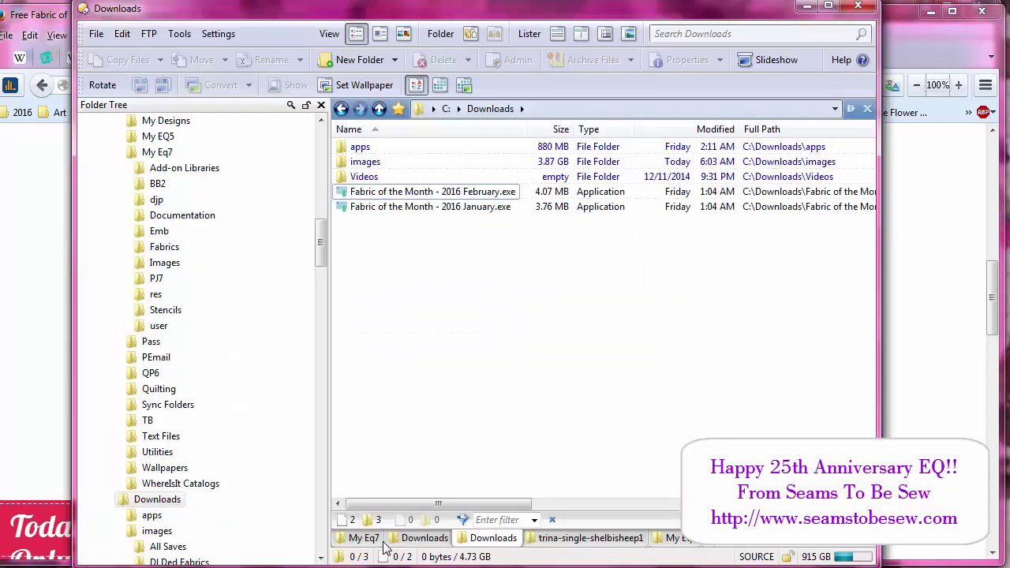
click(157, 152)
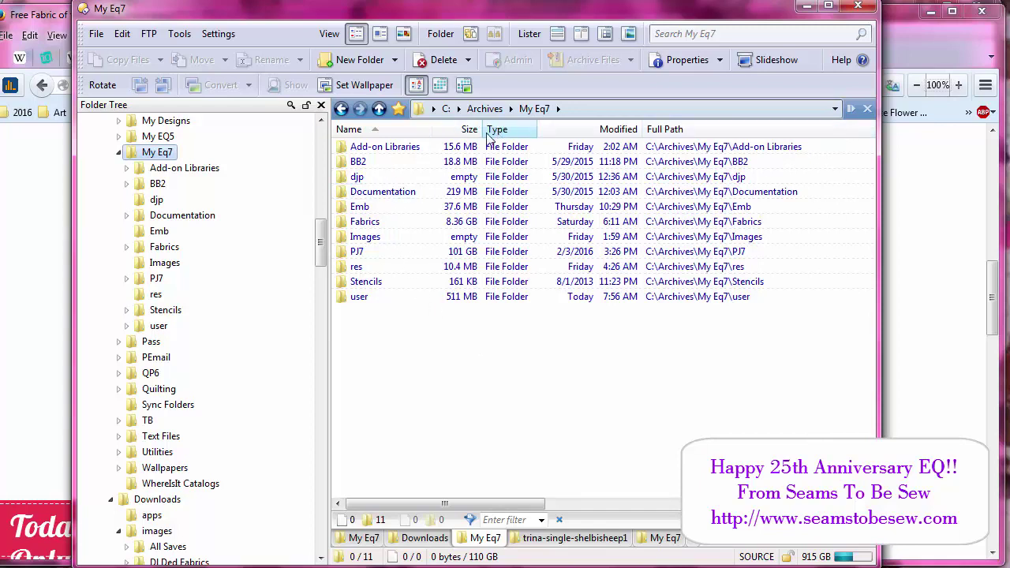
Open the Downloads folder on drive C and run the Fabric of the Month - 2016 February installer through to the end
scroll(226, 446, down, 2)
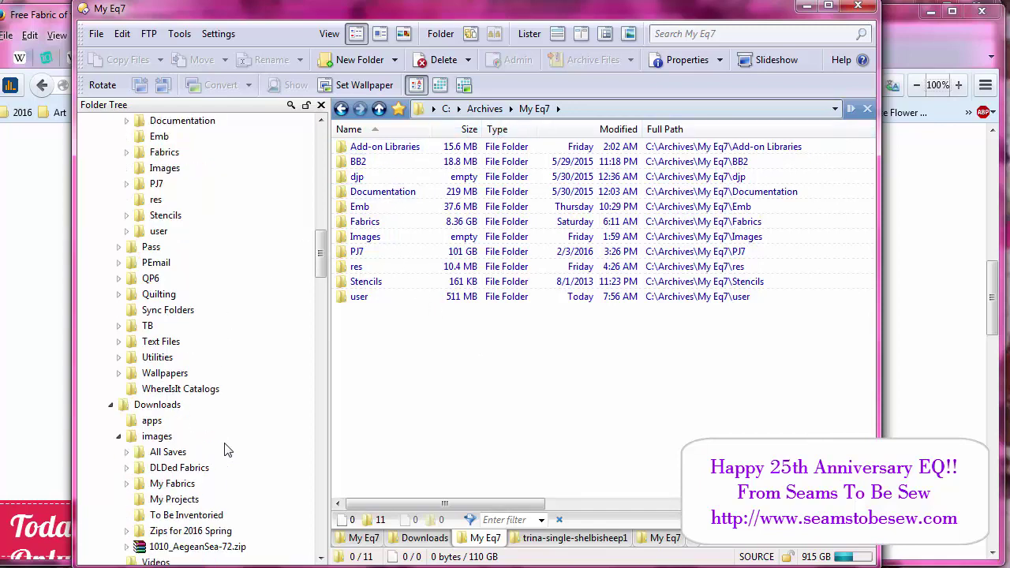
click(180, 407)
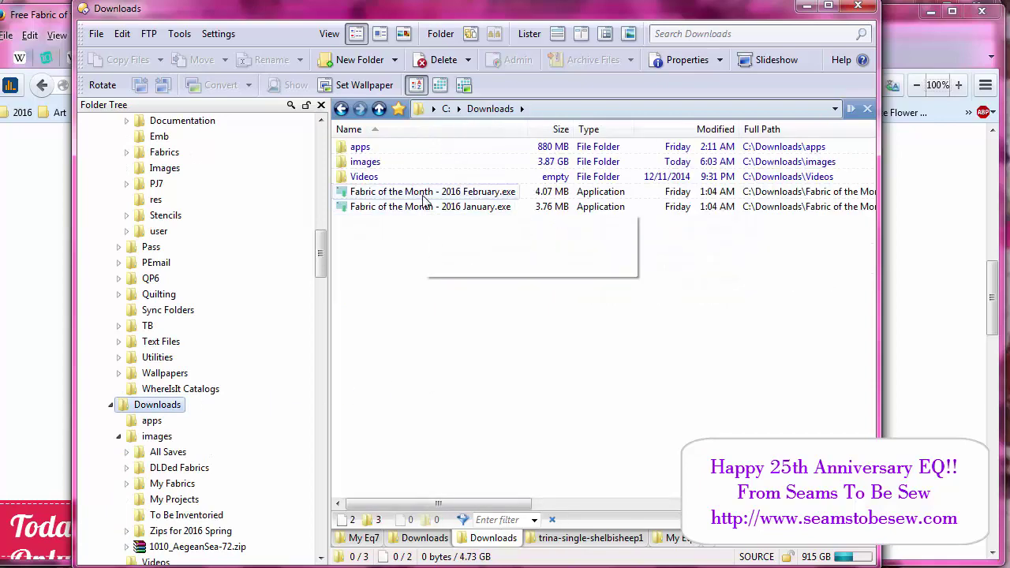
click(422, 195)
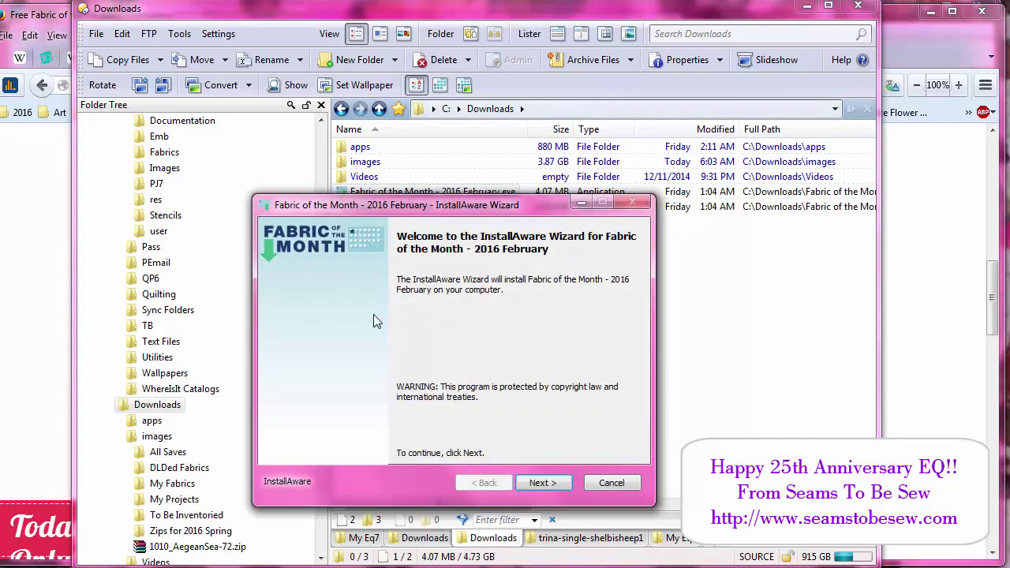
click(552, 482)
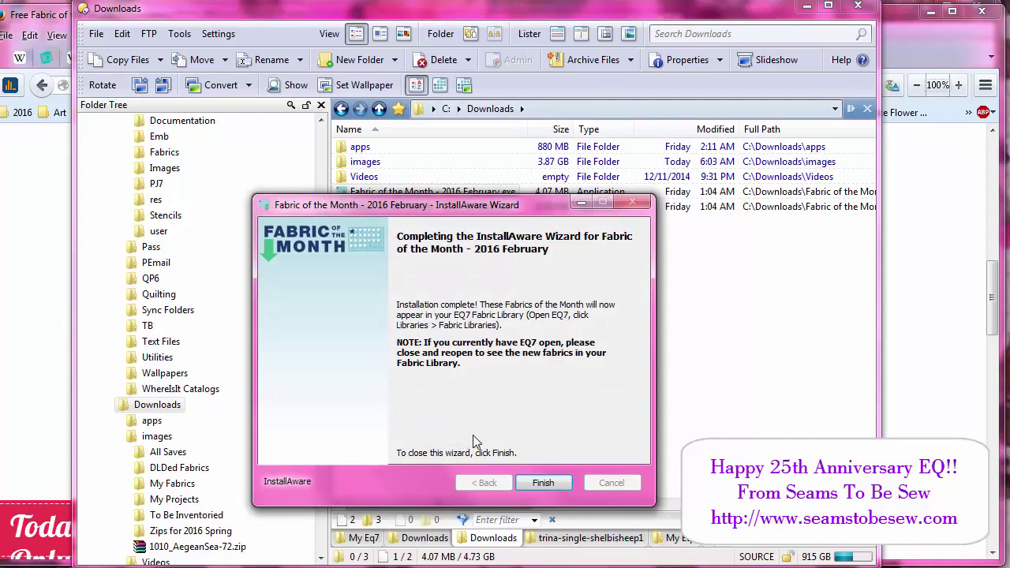
click(552, 478)
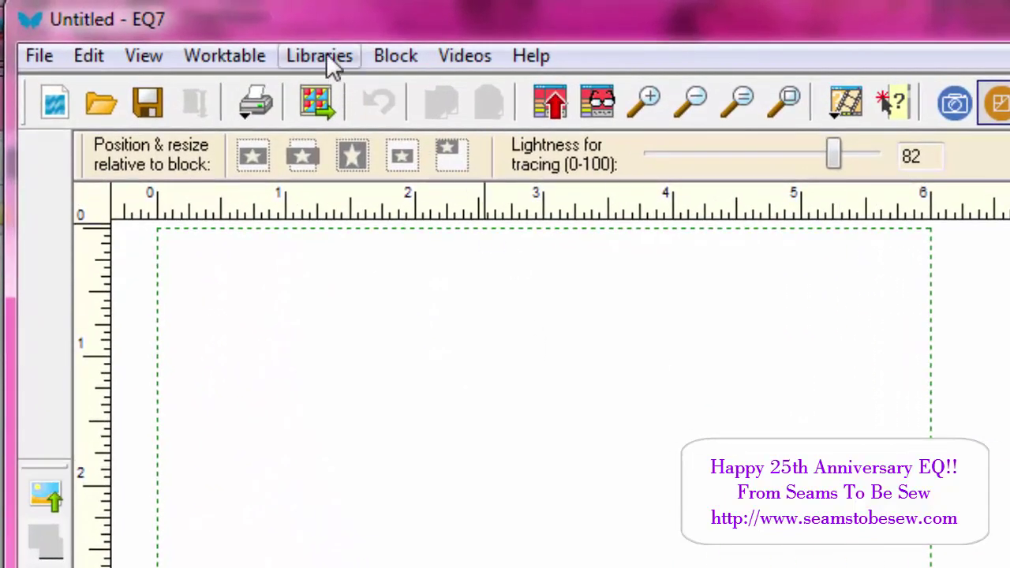
Switch to EQ7, open the Fabric Library, and look through the January and February collections under 2016 Fabric of the Month
click(324, 55)
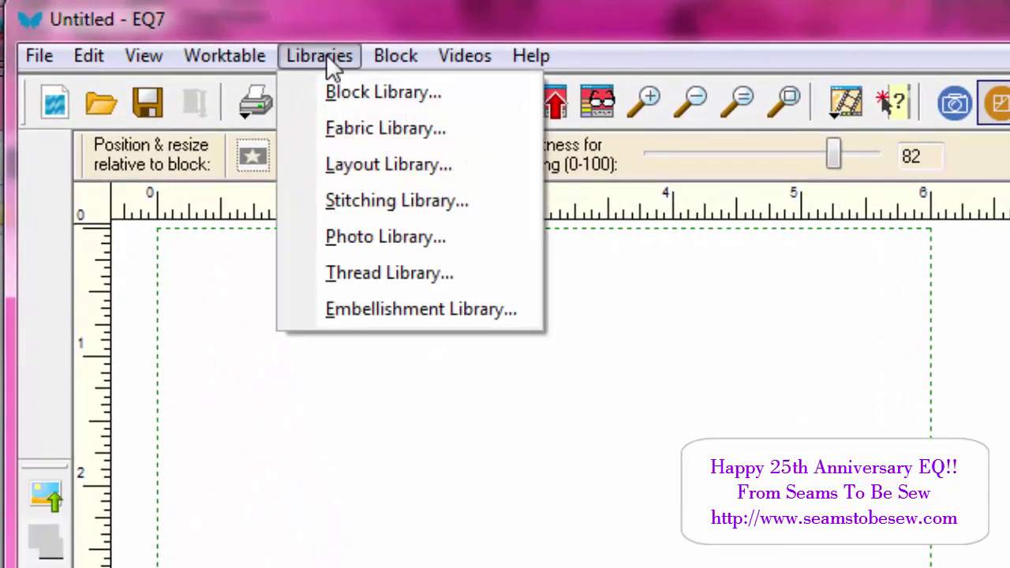
click(344, 128)
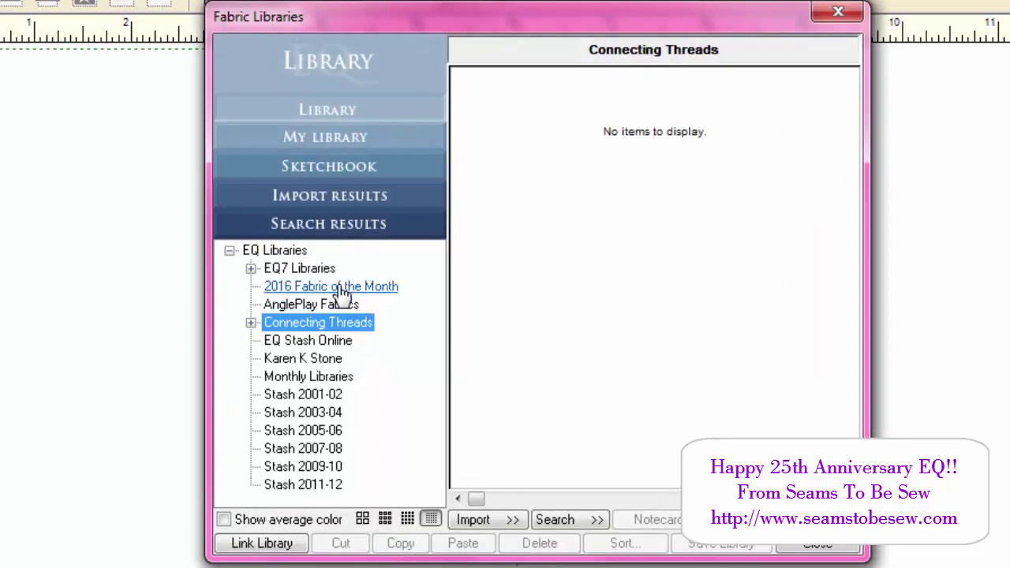
double_click(306, 291)
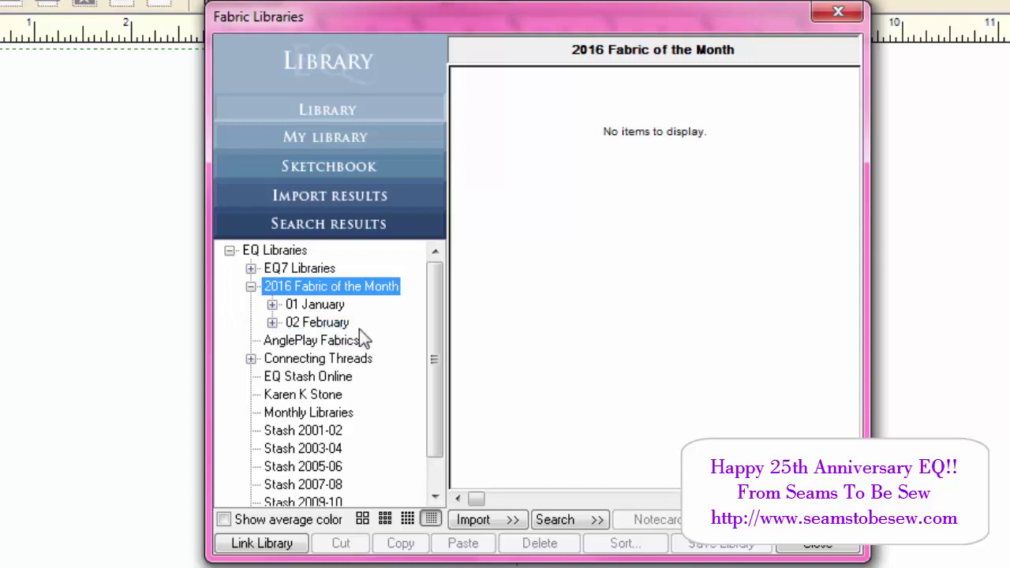
click(271, 305)
click(308, 323)
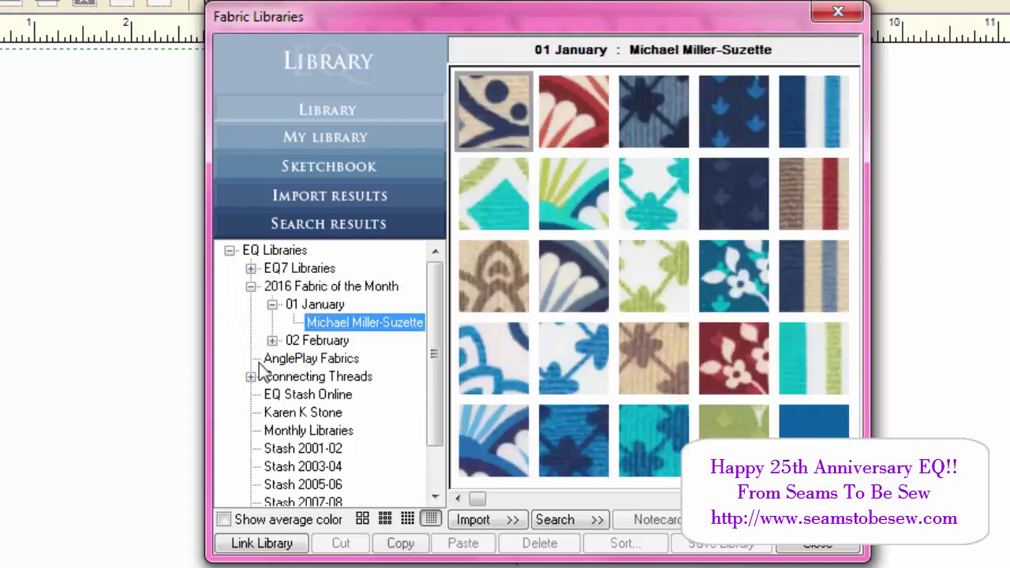
click(271, 340)
click(342, 359)
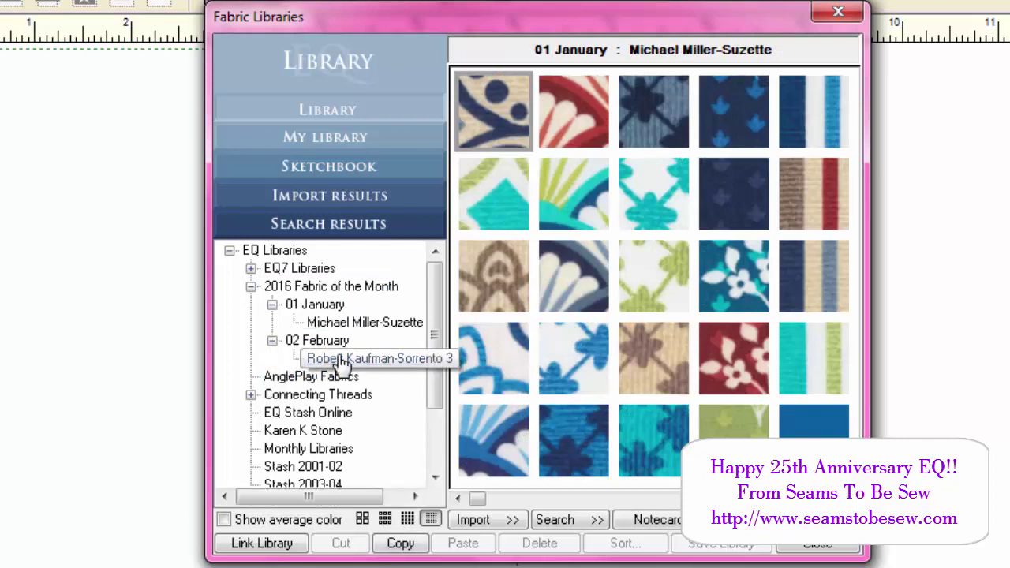
click(250, 287)
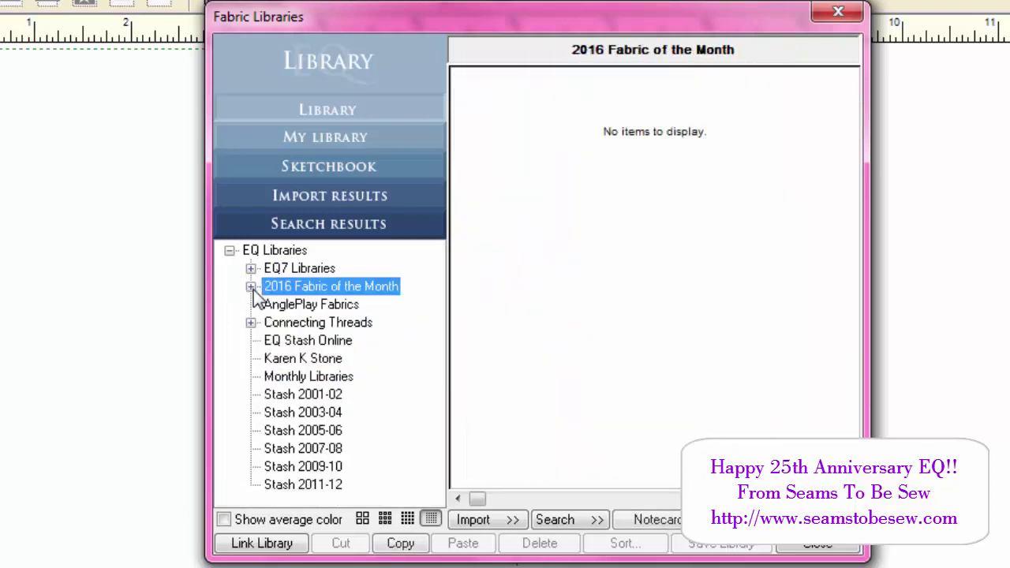
Expand Monthly Libraries and look through its half-year groups from 2010 to 2015
double_click(342, 377)
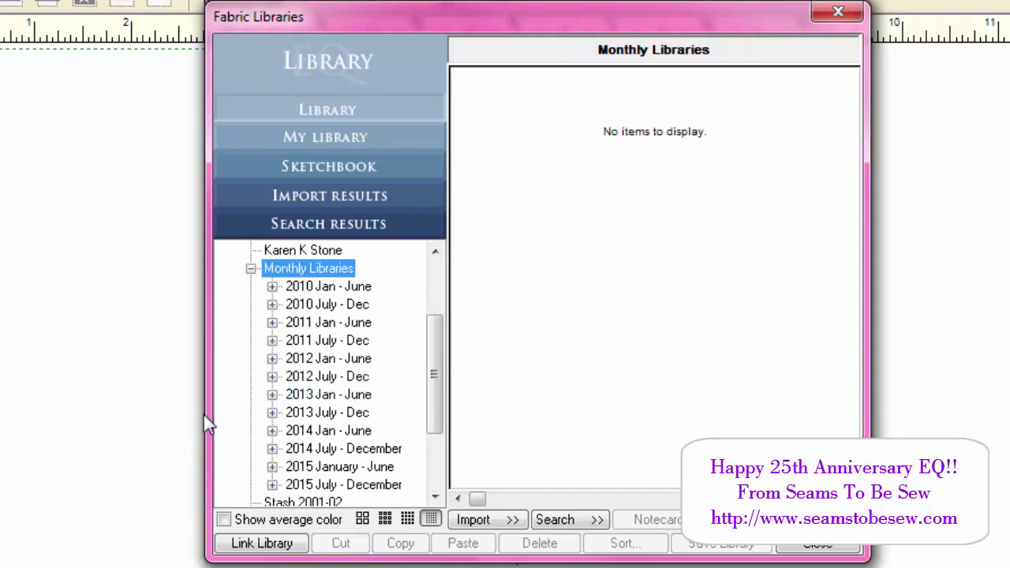
scroll(204, 415, down, 1)
scroll(207, 439, up, 1)
scroll(380, 379, up, 1)
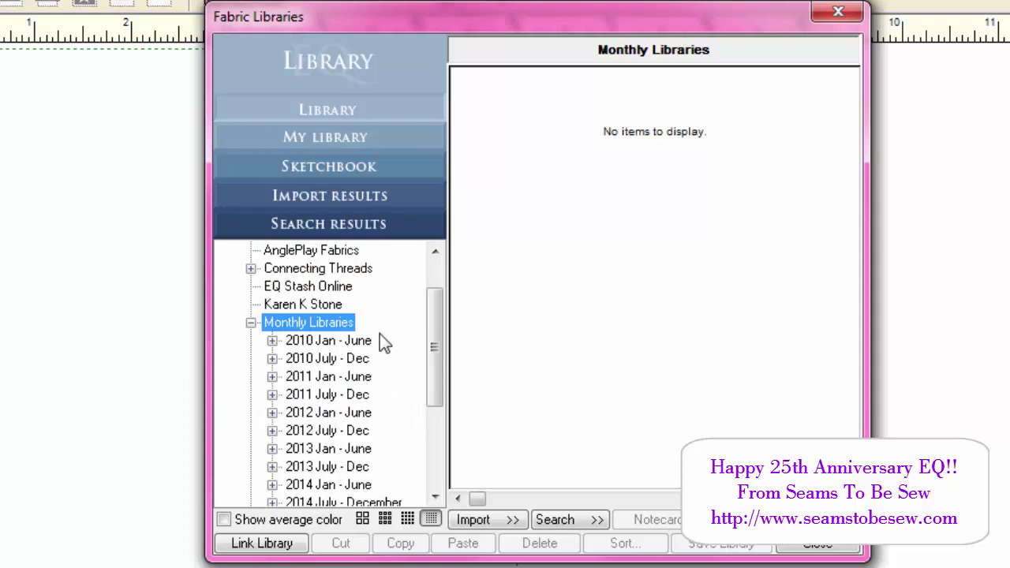
double_click(365, 341)
double_click(357, 344)
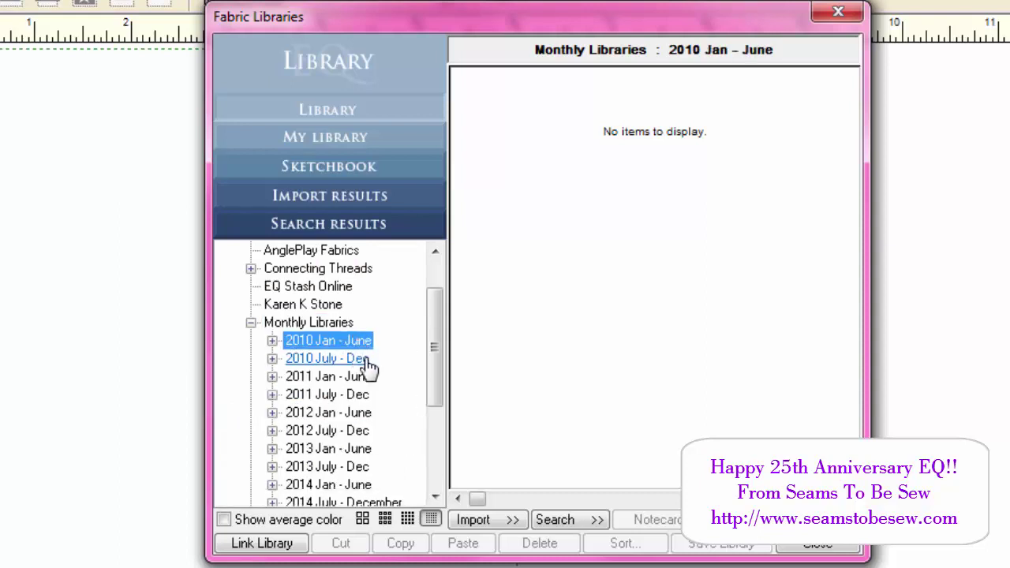
Open the 07-2010 Unexpected Coordinates collection under 2010 July - Dec and copy its knit-striped and green fabrics to the Sketchbook
double_click(363, 360)
click(357, 382)
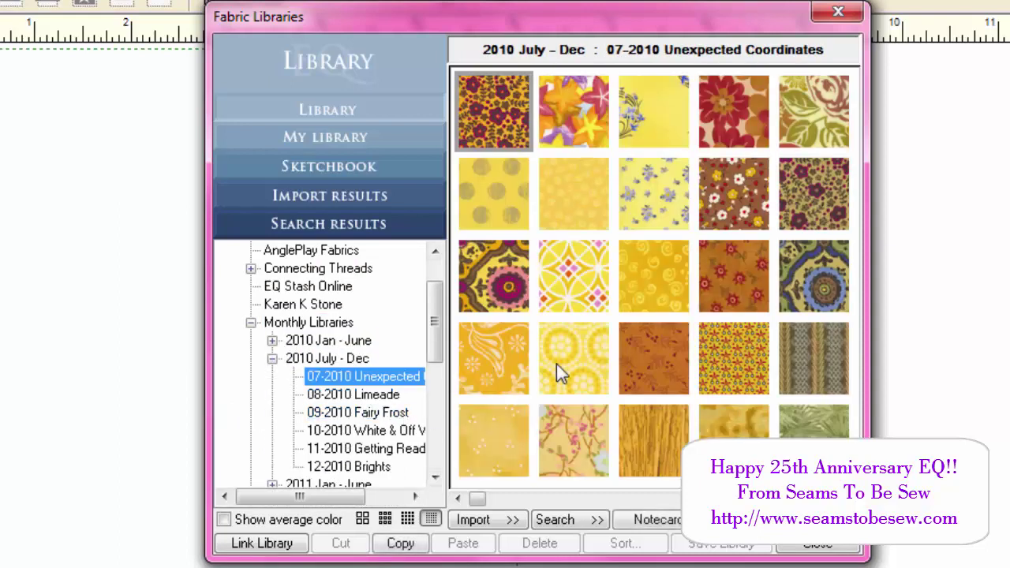
click(821, 383)
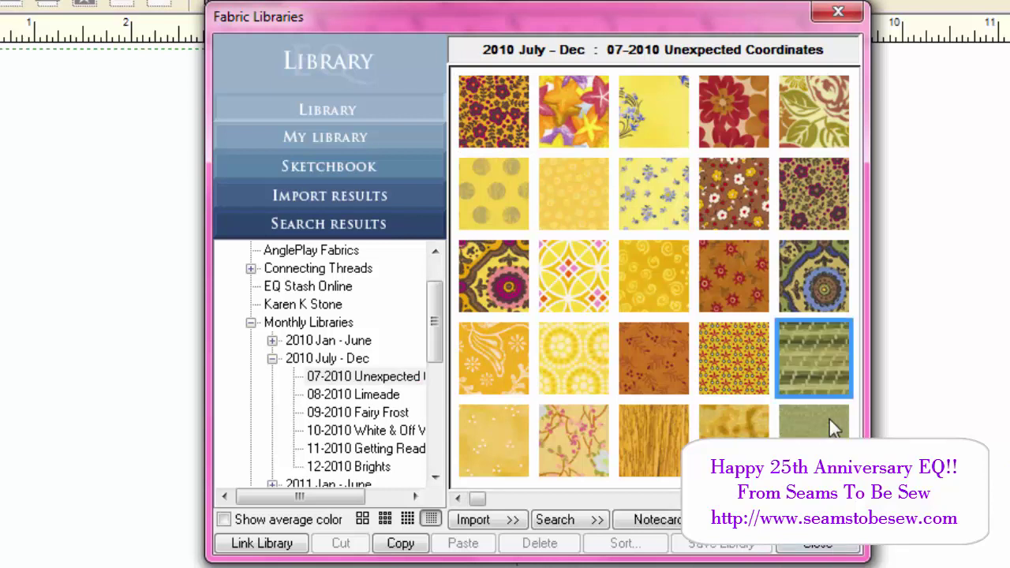
click(829, 421)
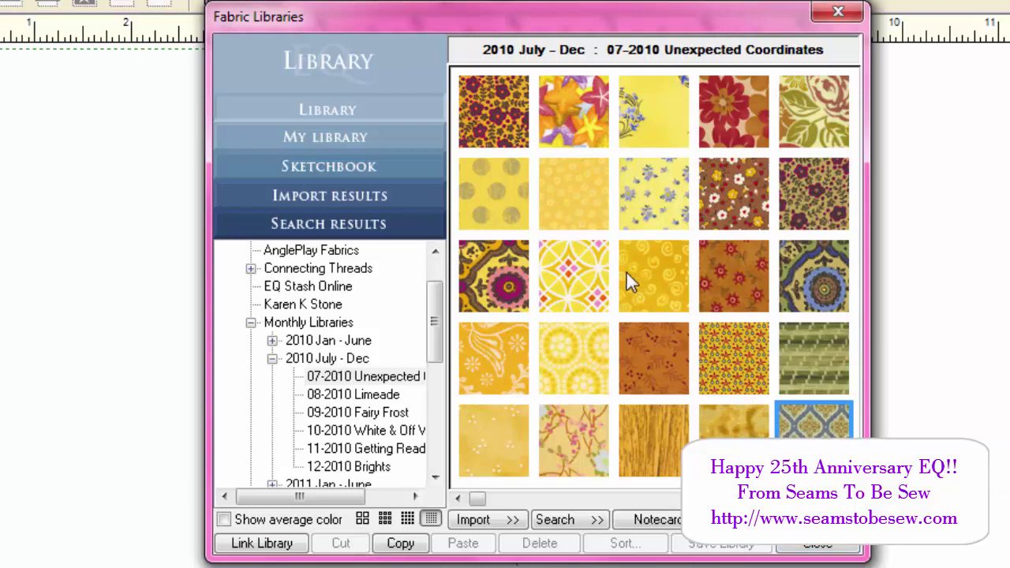
Select a range of fabrics in the collection, remove individual fabrics from the selection, and close the Fabric Libraries
shift+click(655, 278)
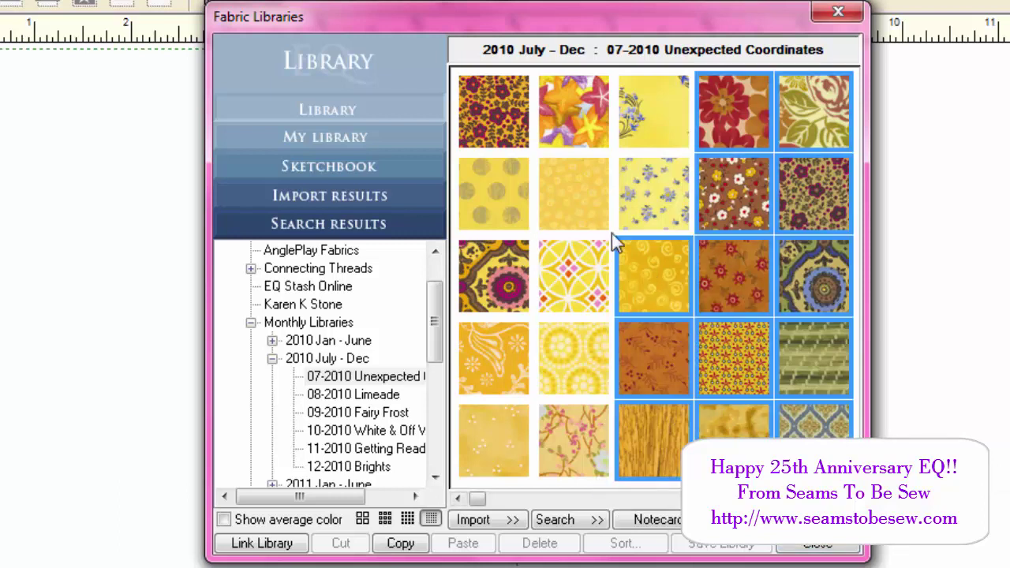
ctrl+click(735, 361)
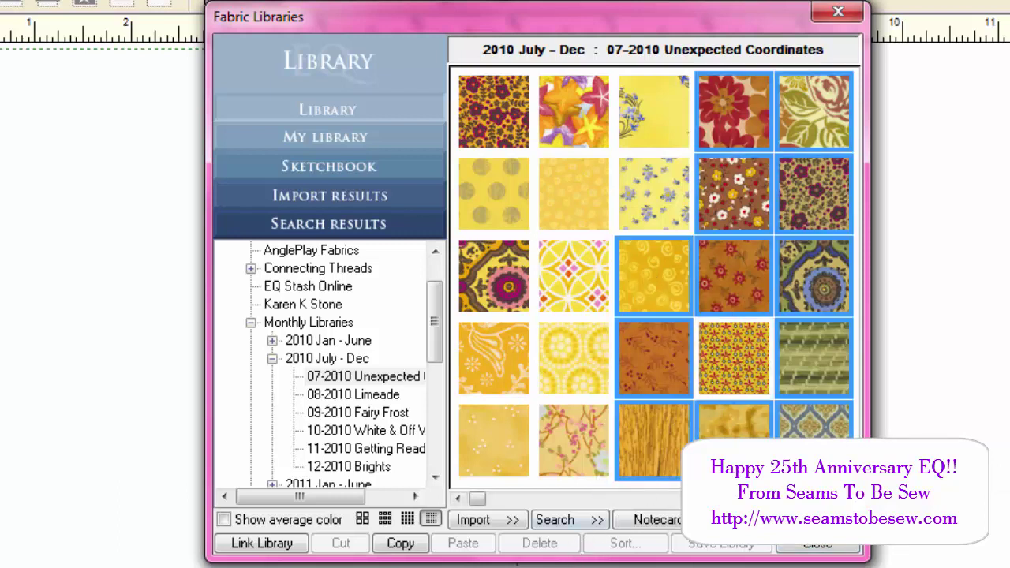
ctrl+click(832, 438)
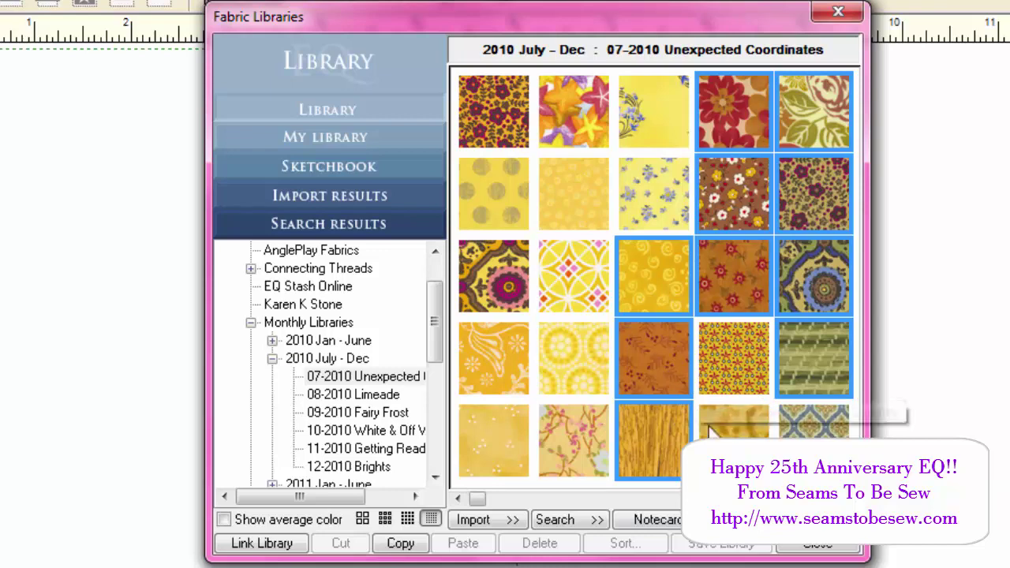
click(817, 543)
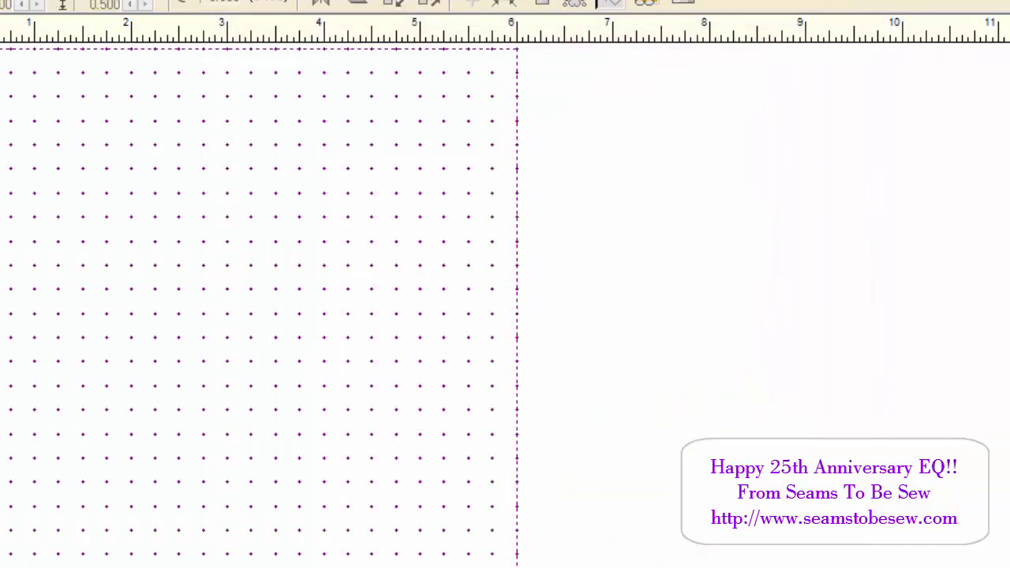
Draw a round applique patch about 2.8 inches wide on the PatchDraw Motif block and paint it with the knit-striped Sketchbook fabric
drag(23, 273, 297, 392)
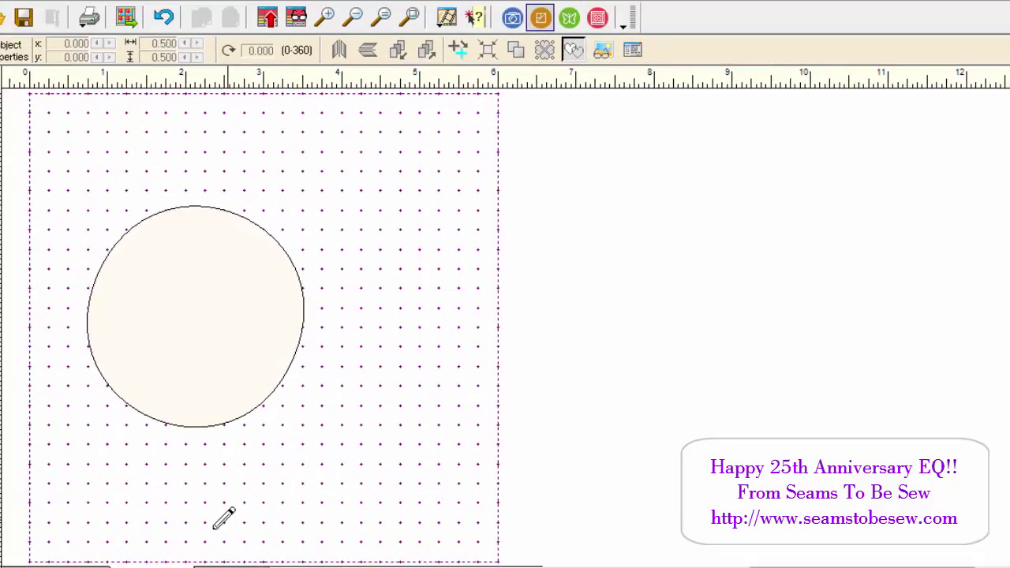
click(259, 536)
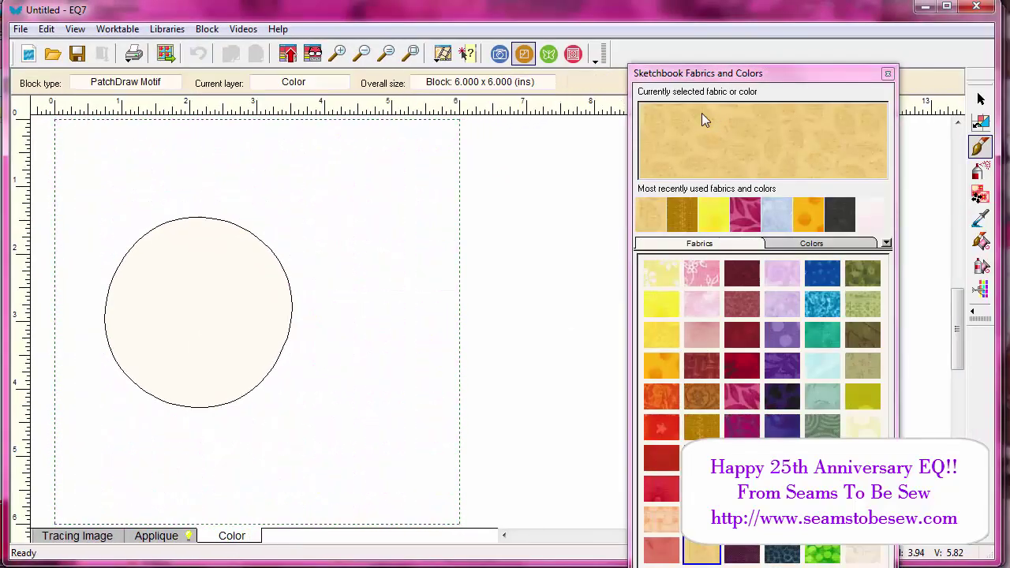
drag(727, 79, 545, 8)
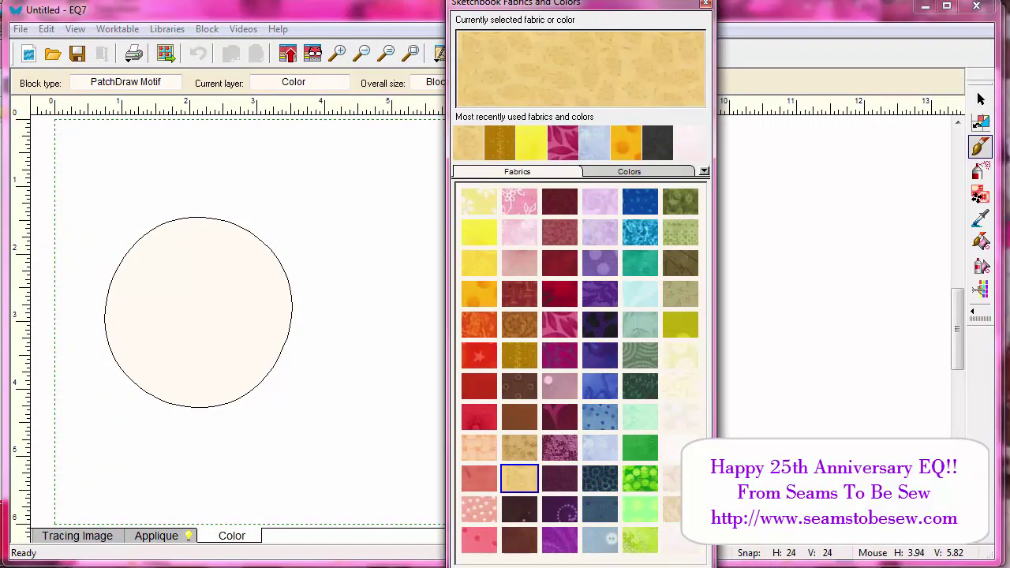
key(End)
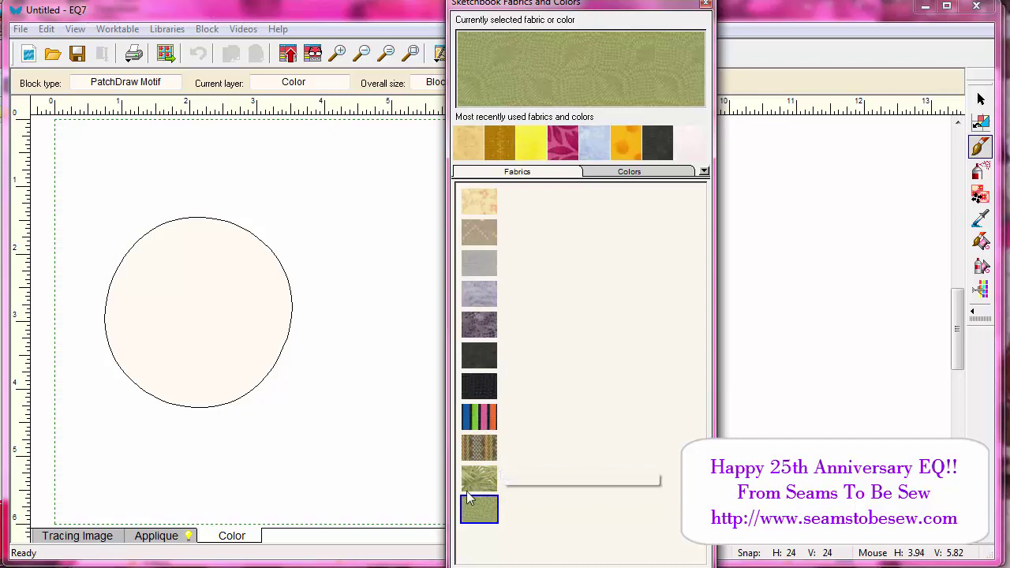
click(480, 447)
click(194, 309)
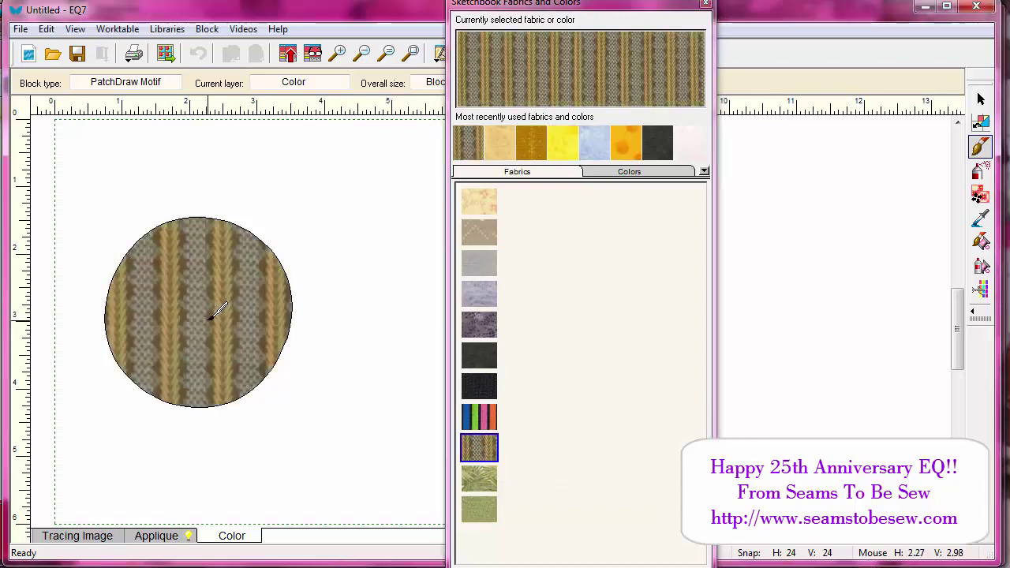